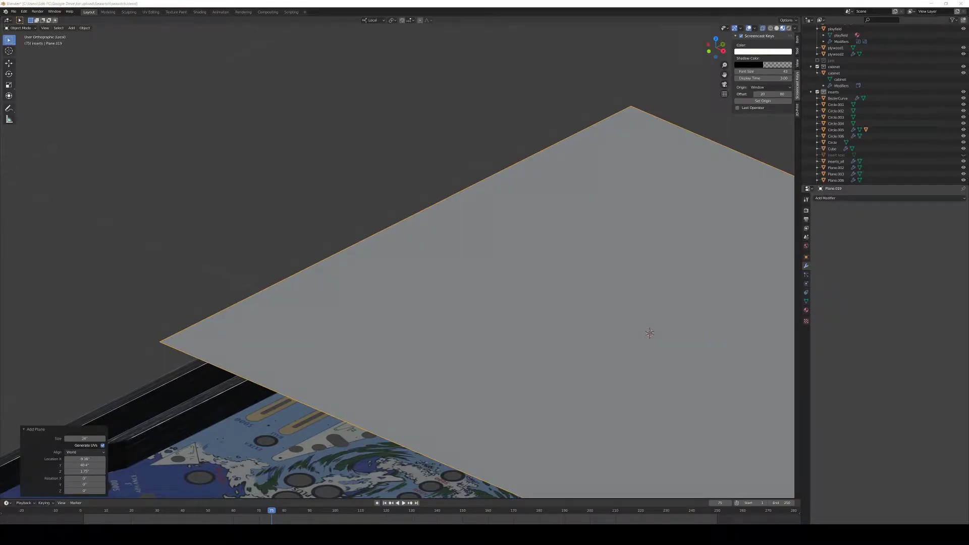
# Set the new plane's dimensions to 2" in X and 3.75" in Y
pyautogui.scroll(-4, 601, 229)
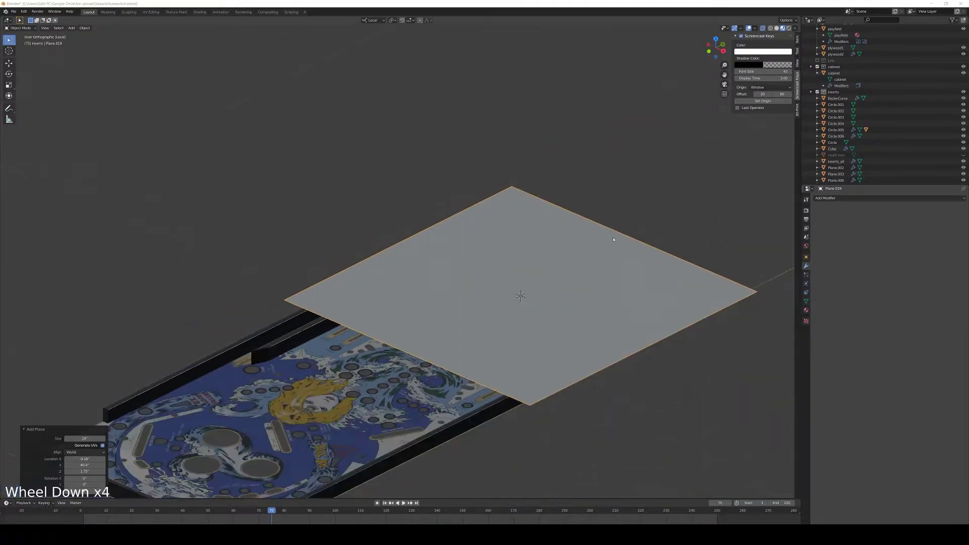
pyautogui.click(798, 40)
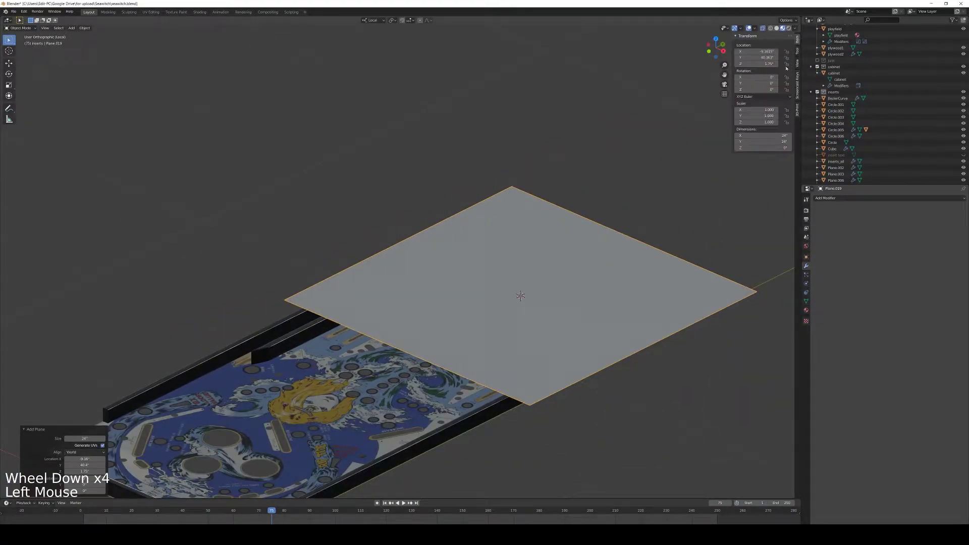
pyautogui.click(777, 135)
pyautogui.write('2')
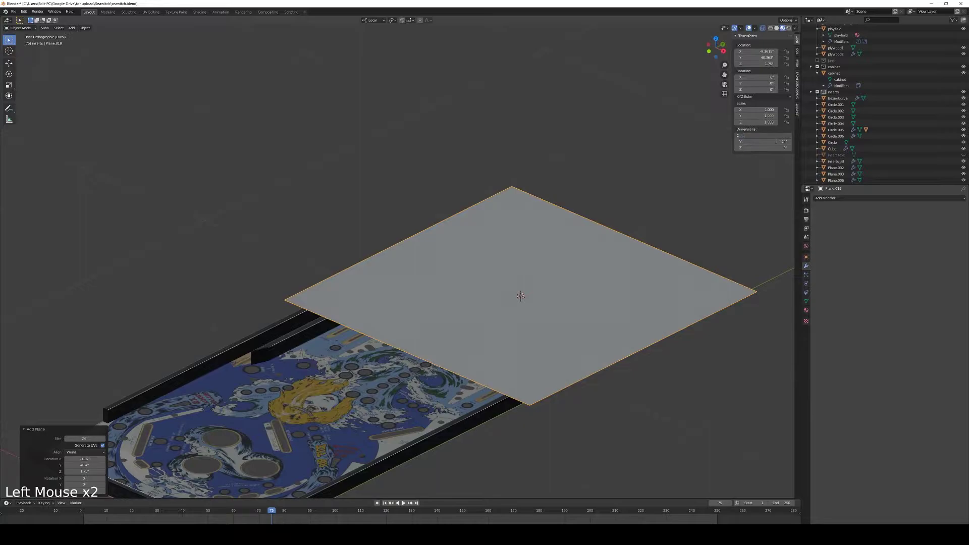
pyautogui.press('Return')
pyautogui.click(774, 142)
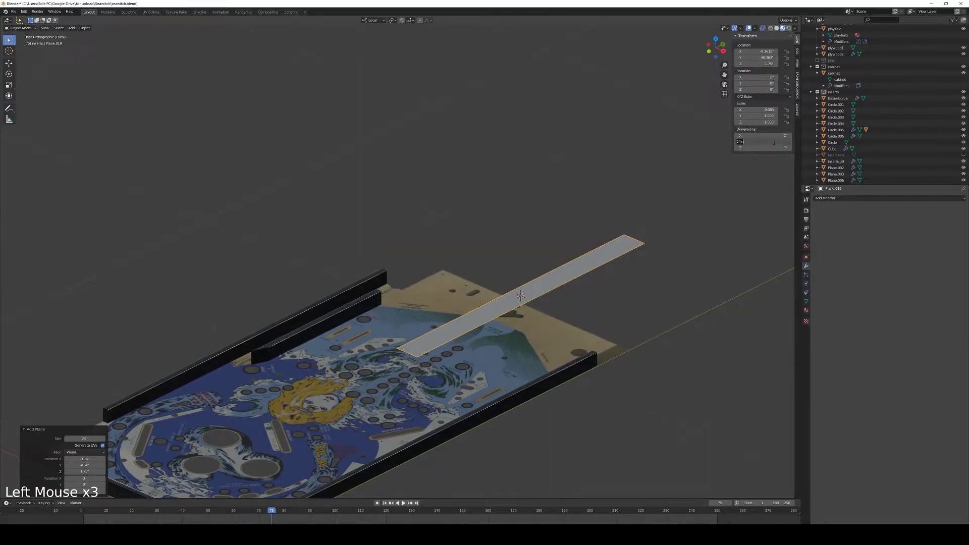
pyautogui.write('3.75')
pyautogui.press('Return')
pyautogui.click(773, 141)
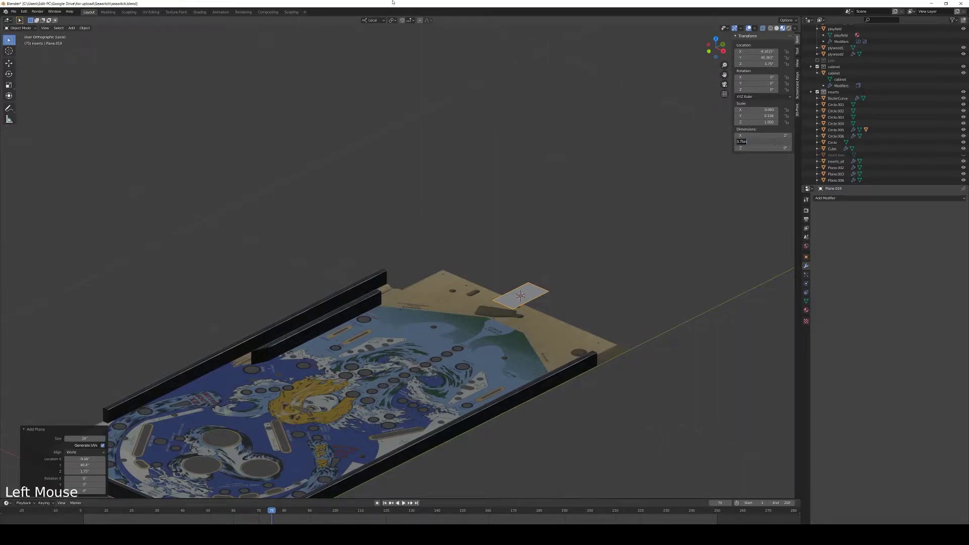
# Apply all transforms to the resized plane
pyautogui.click(84, 28)
pyautogui.click(84, 28)
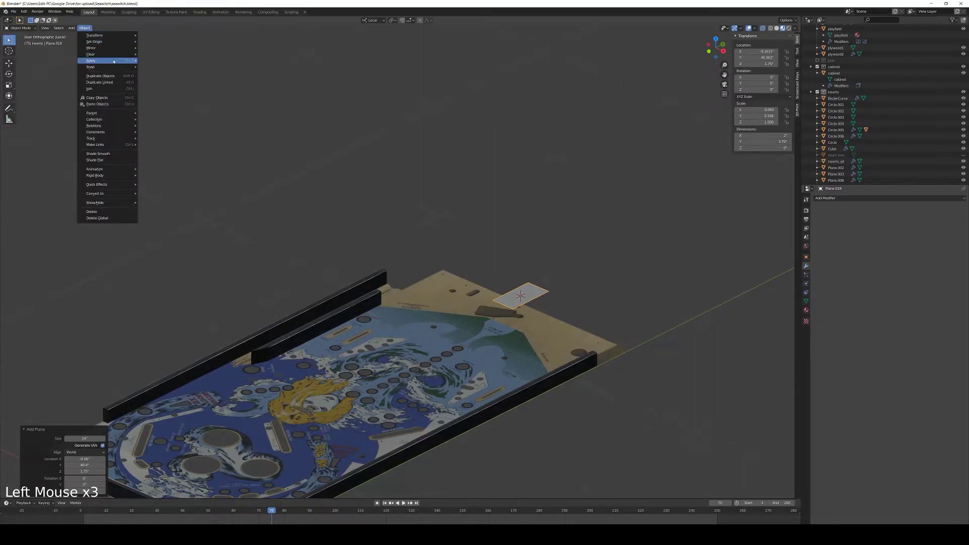
pyautogui.moveTo(114, 61)
pyautogui.click(174, 80)
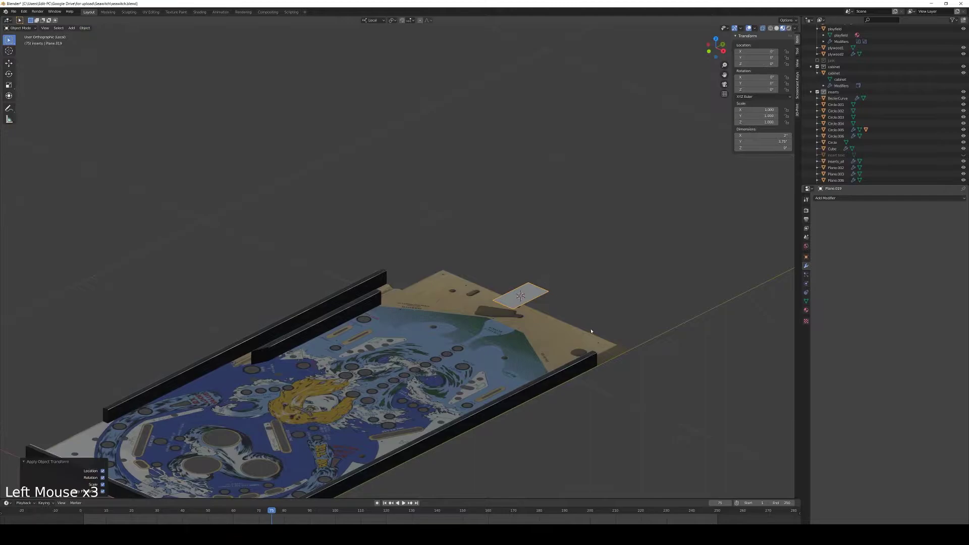
# Move the plane from the playfield's center into the notched corner above the shooter lane, working from the top view
pyautogui.scroll(-1, 591, 331)
pyautogui.press('KP_7')
pyautogui.press('g')
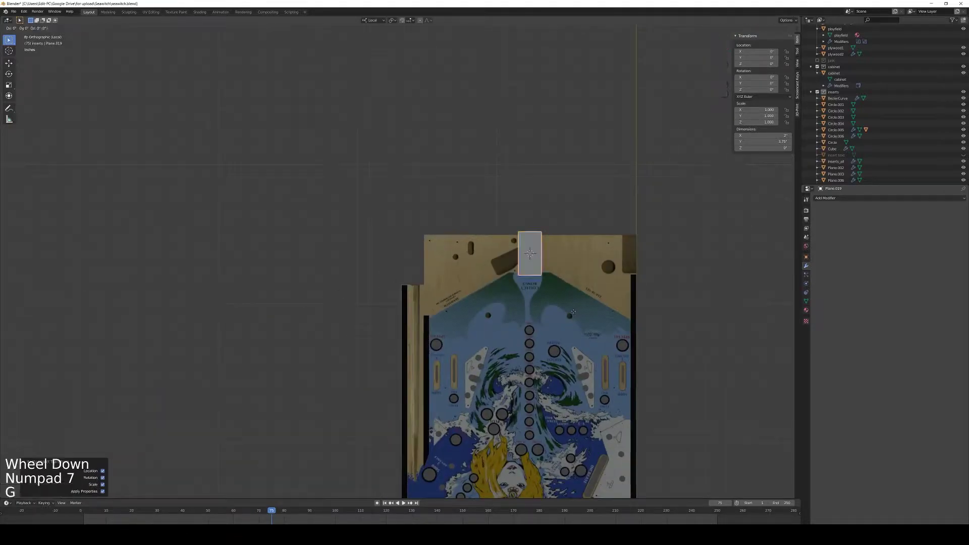
pyautogui.click(459, 313)
pyautogui.keyDown('shift'); pyautogui.moveTo(457, 325); pyautogui.dragTo(415, 233, button='middle'); pyautogui.keyUp('shift')
pyautogui.scroll(5, 612, 418)
pyautogui.scroll(4, 614, 337)
pyautogui.keyDown('shift'); pyautogui.moveTo(614, 337); pyautogui.dragTo(526, 242, button='middle'); pyautogui.keyUp('shift')
pyautogui.press('g')
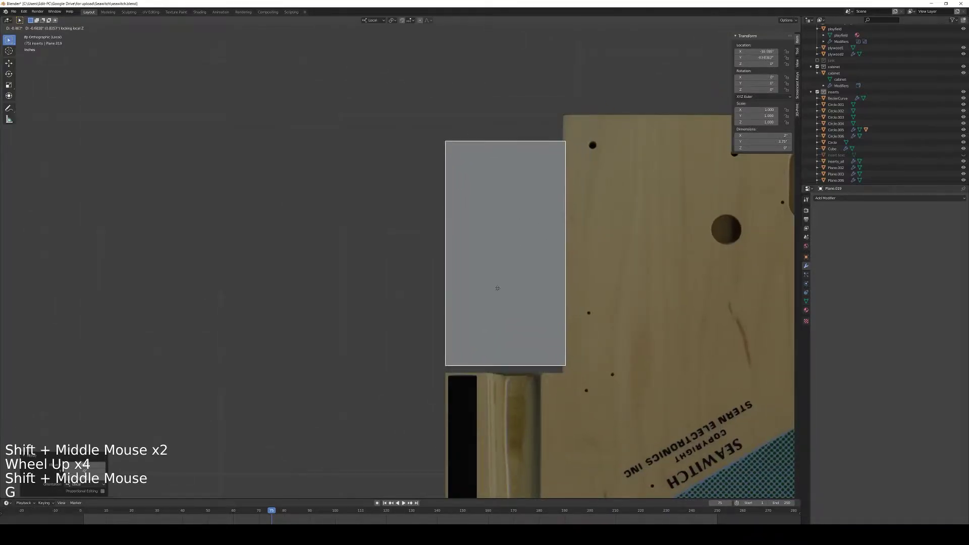
pyautogui.click(496, 266)
# Fine-tune the plane's position so its outer edge lines up with the end of the playfield above the shooter lane
pyautogui.click(610, 288)
pyautogui.click(544, 275)
pyautogui.press('g')
pyautogui.press('y')
pyautogui.click(554, 339)
pyautogui.press('f')
pyautogui.press('g')
pyautogui.press('x')
pyautogui.rightClick(557, 340)
pyautogui.press('g')
pyautogui.click(558, 288)
pyautogui.press('Tab')
pyautogui.press('Tab')
pyautogui.scroll(-2, 558, 298)
pyautogui.press('Tab')
pyautogui.middleClick(558, 302)
pyautogui.press('Tab')
pyautogui.moveTo(566, 320); pyautogui.dragTo(589, 285, button='middle')
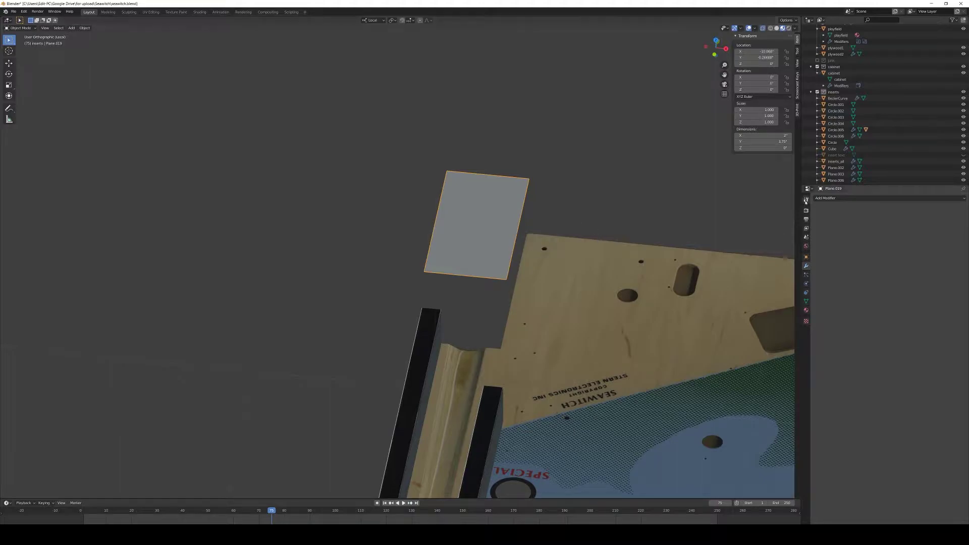
# Assign the existing apron material to the plane
pyautogui.click(807, 309)
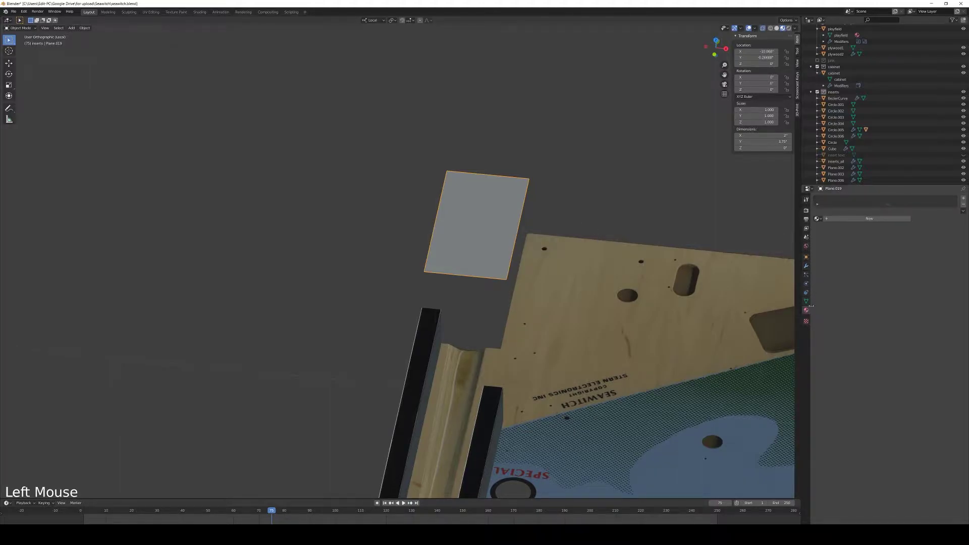
pyautogui.click(819, 225)
pyautogui.click(817, 219)
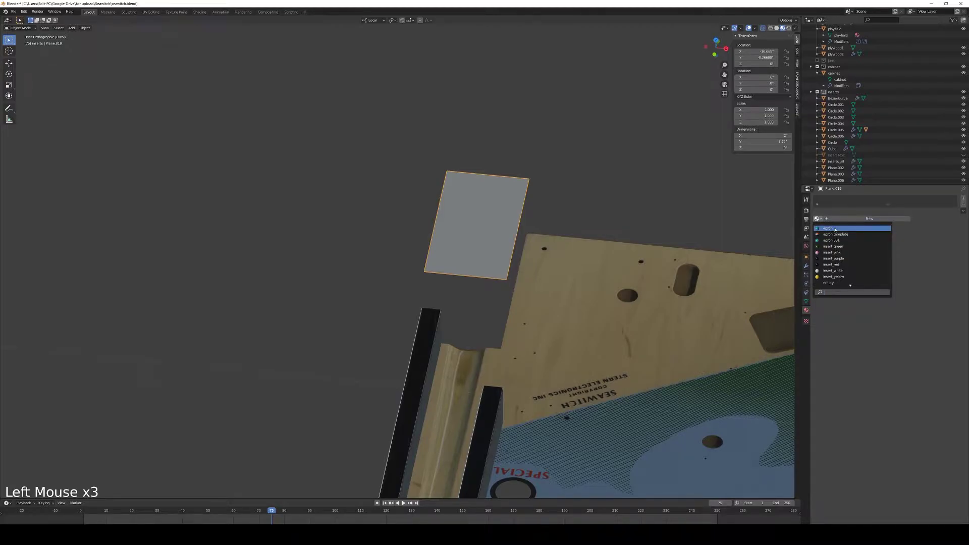
pyautogui.click(842, 229)
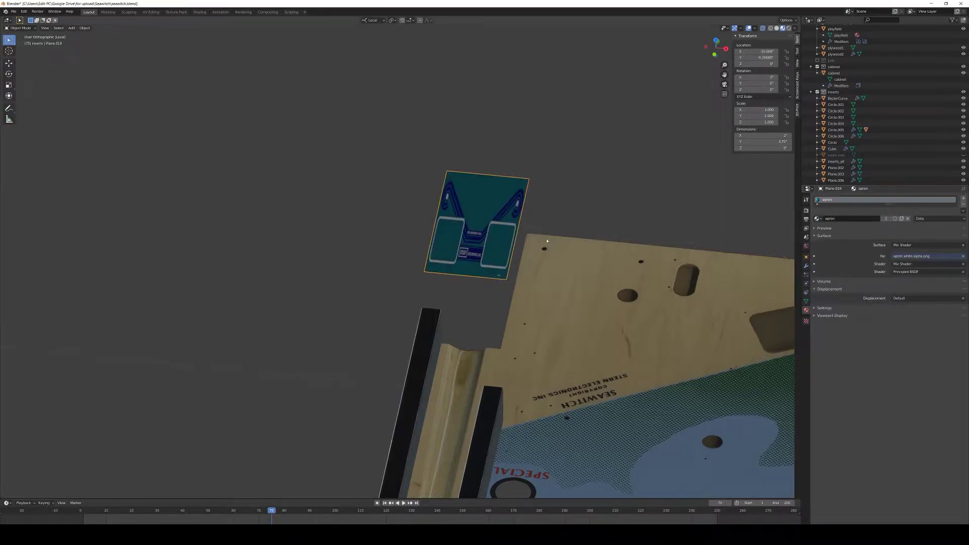
# In the Shading workspace, give the plane its own copy of the apron material and swap its white image texture for plunger white alpha.png
pyautogui.click(199, 12)
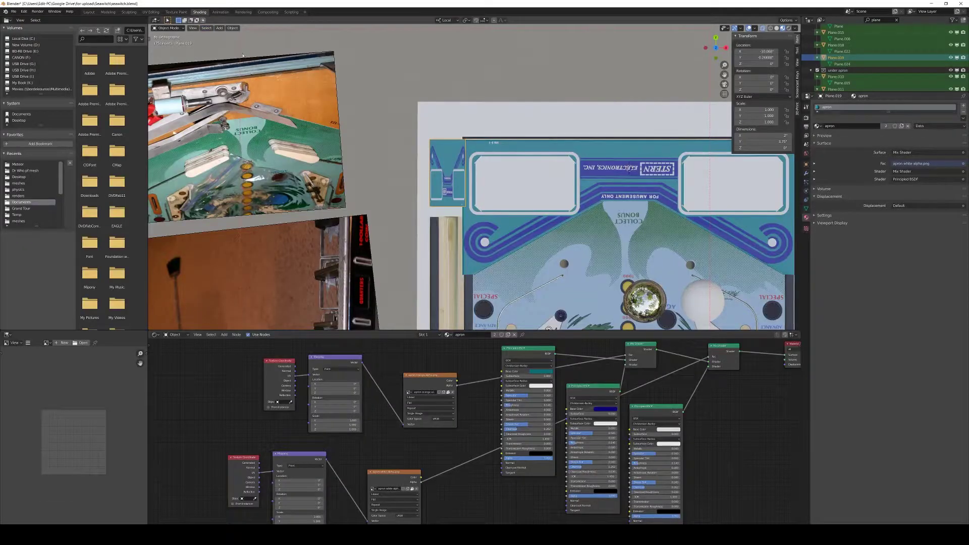
pyautogui.write('white')
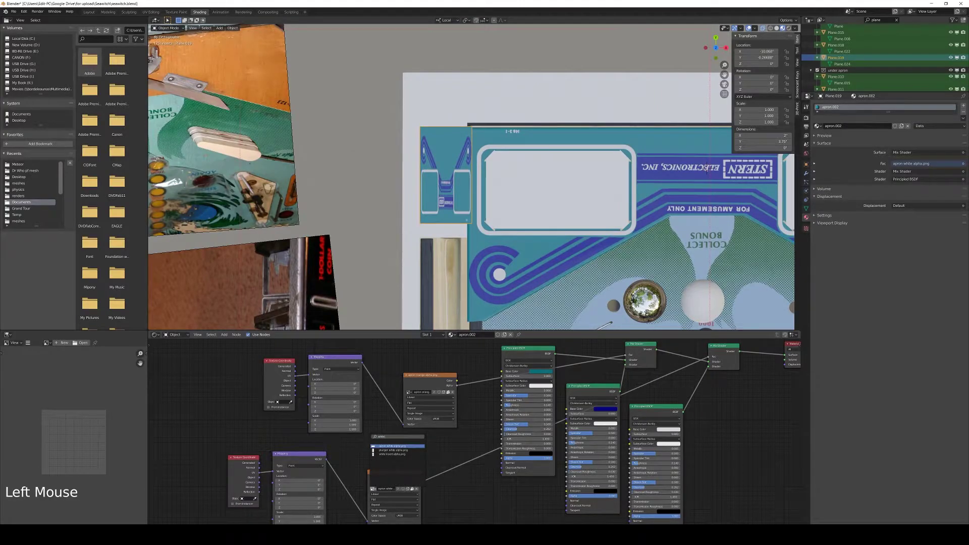
pyautogui.click(386, 449)
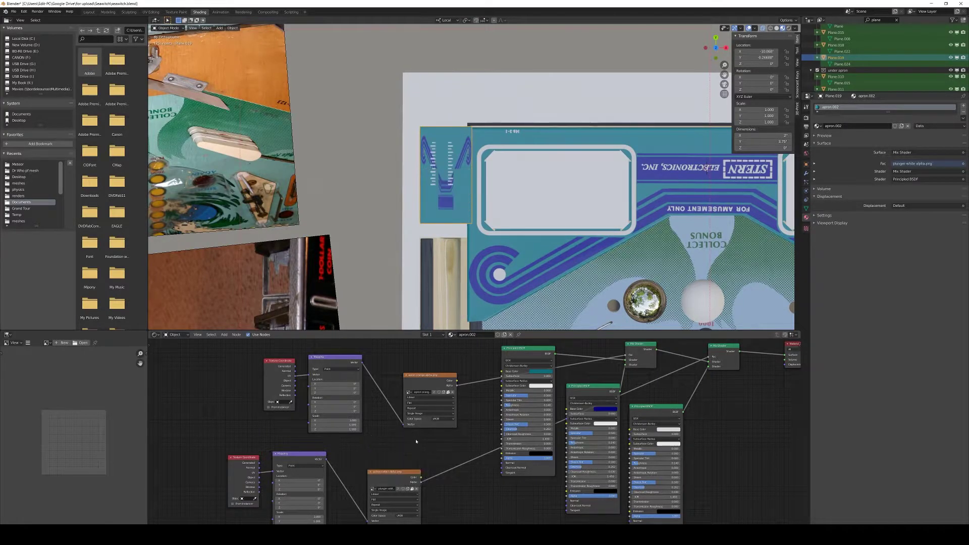
# Replace the material's other image texture with the plunger orange alpha image
pyautogui.click(409, 392)
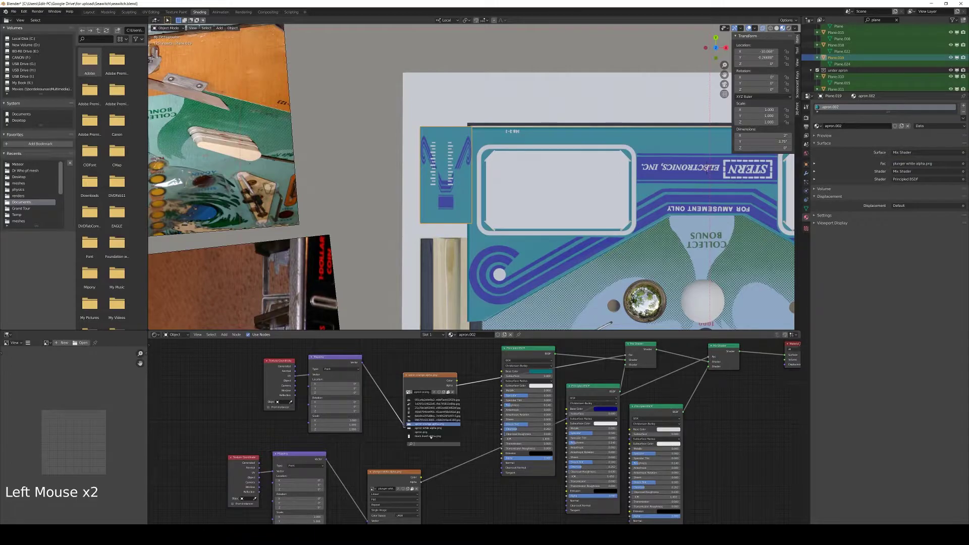
pyautogui.write('oran')
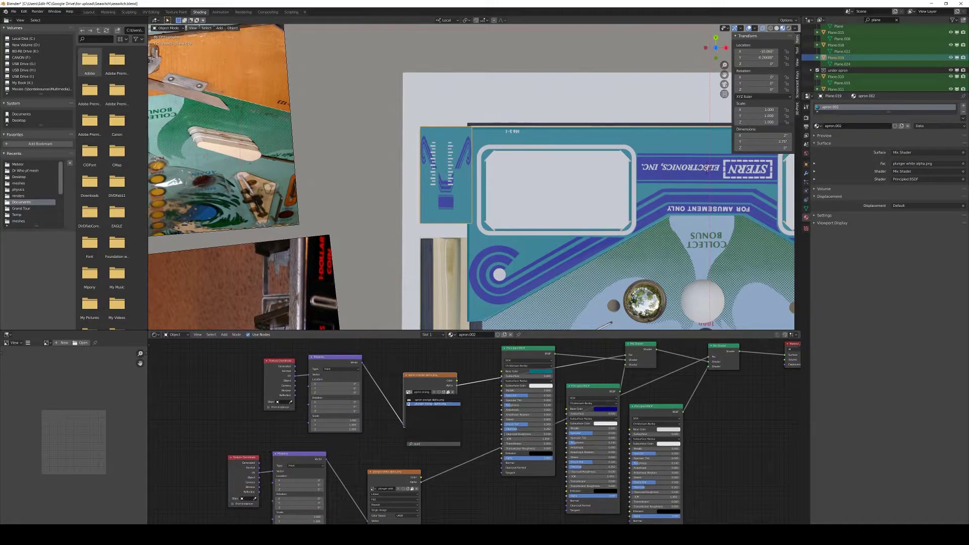
pyautogui.click(429, 404)
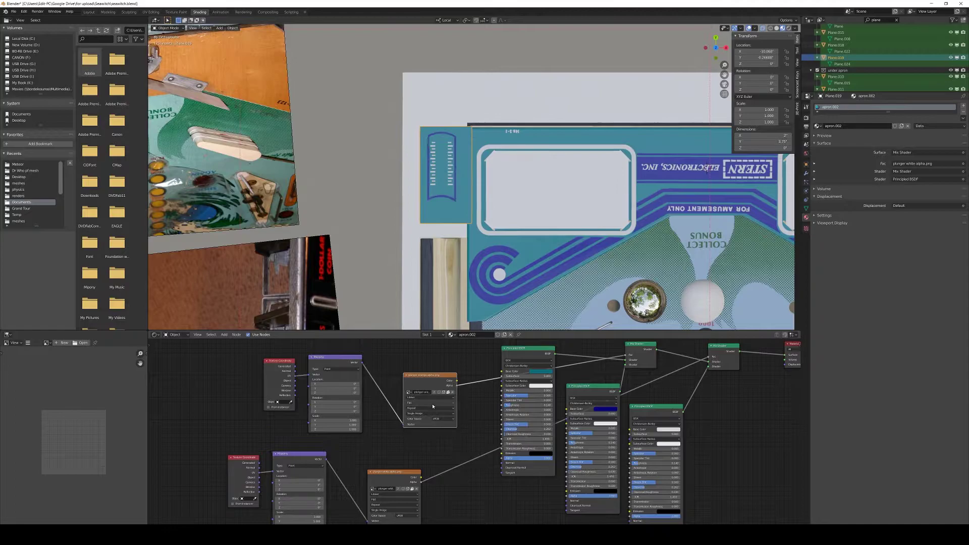
# Set the Z rotation of both Mapping nodes to 180° to turn the plunger decal around
pyautogui.click(323, 509)
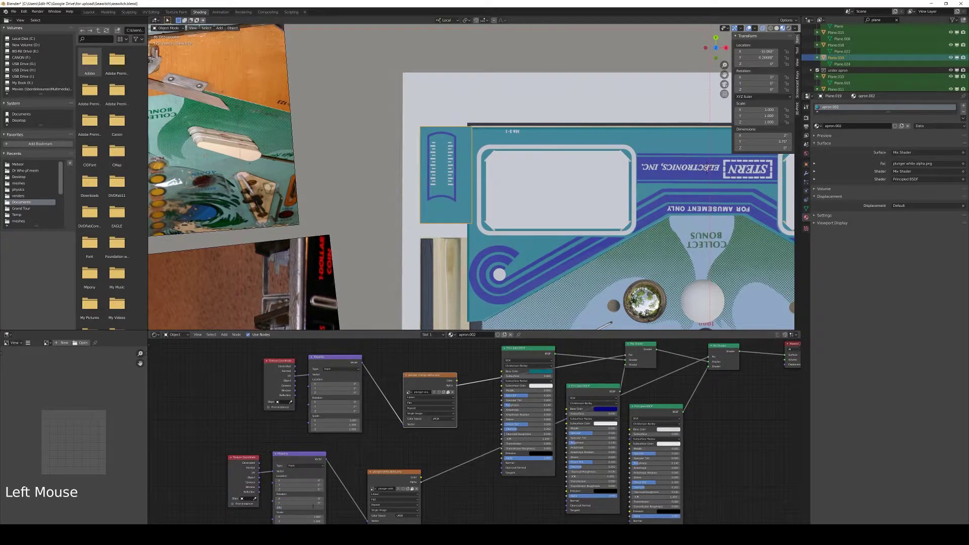
pyautogui.doubleClick(335, 411)
pyautogui.write('180')
pyautogui.press('Return')
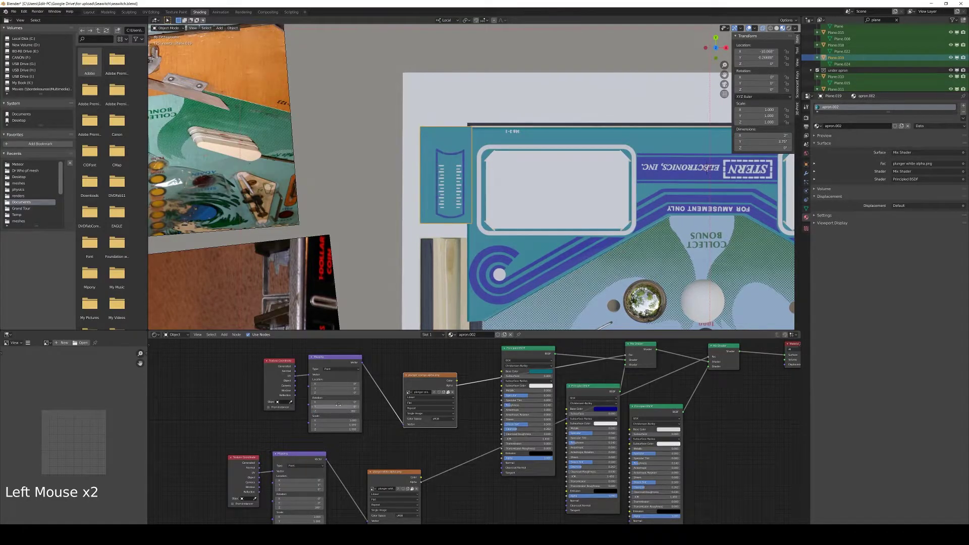
# Isolate the plunger plane, the side rails and the playfield in local view and frame the plane from above
pyautogui.press('shift')
pyautogui.moveTo(477, 230); pyautogui.dragTo(457, 189, button='middle')
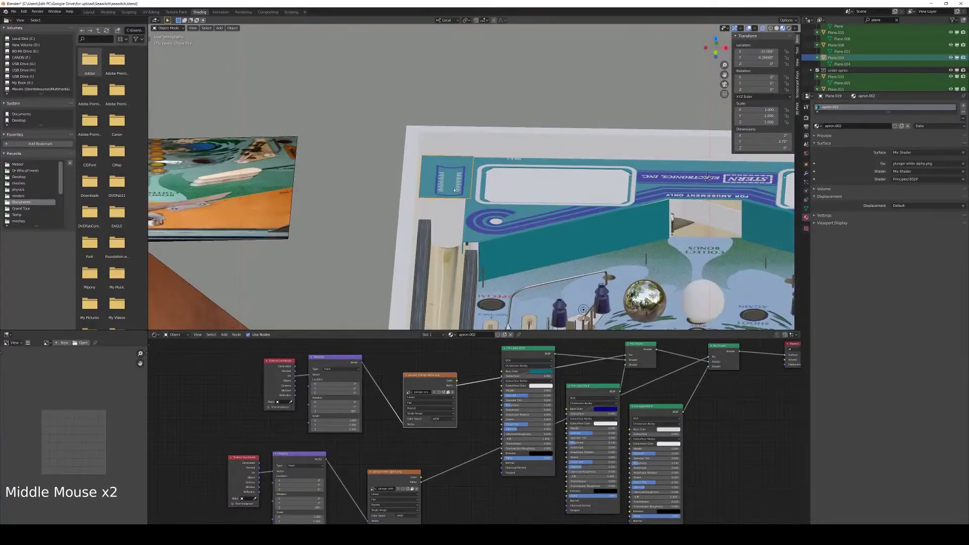
pyautogui.keyDown('shift'); pyautogui.click(434, 247); pyautogui.keyUp('shift')
pyautogui.keyDown('shift'); pyautogui.click(443, 263); pyautogui.keyUp('shift')
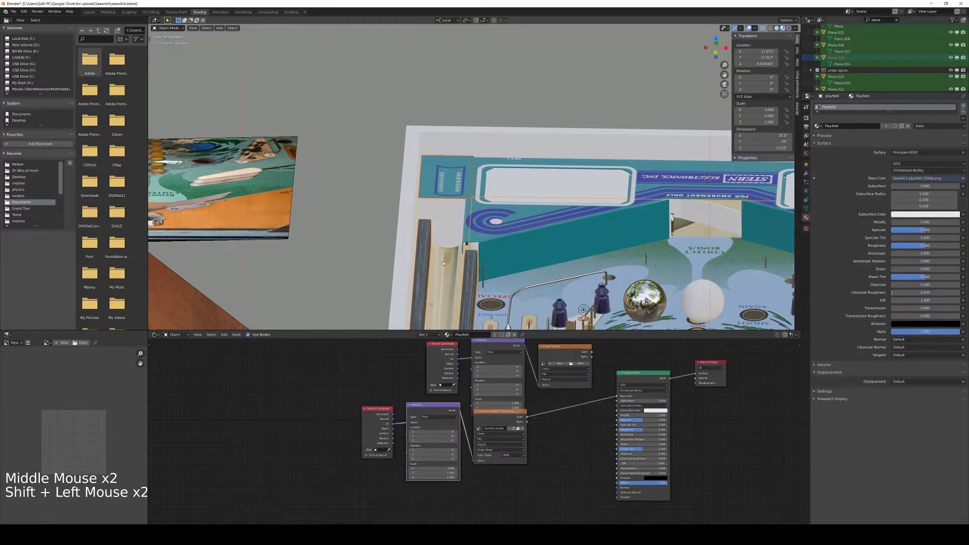
pyautogui.press('KP_Divide')
pyautogui.press('KP_7')
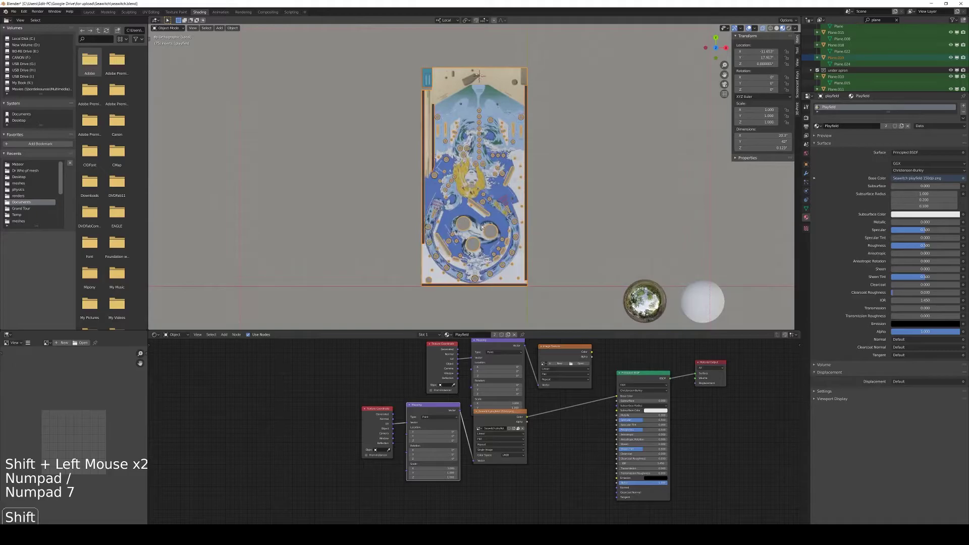
pyautogui.keyDown('shift'); pyautogui.moveTo(458, 175); pyautogui.dragTo(504, 272, button='middle'); pyautogui.keyUp('shift')
pyautogui.scroll(6, 503, 271)
pyautogui.keyDown('shift'); pyautogui.scroll(1, 504, 271); pyautogui.keyUp('shift')
pyautogui.scroll(5, 534, 224)
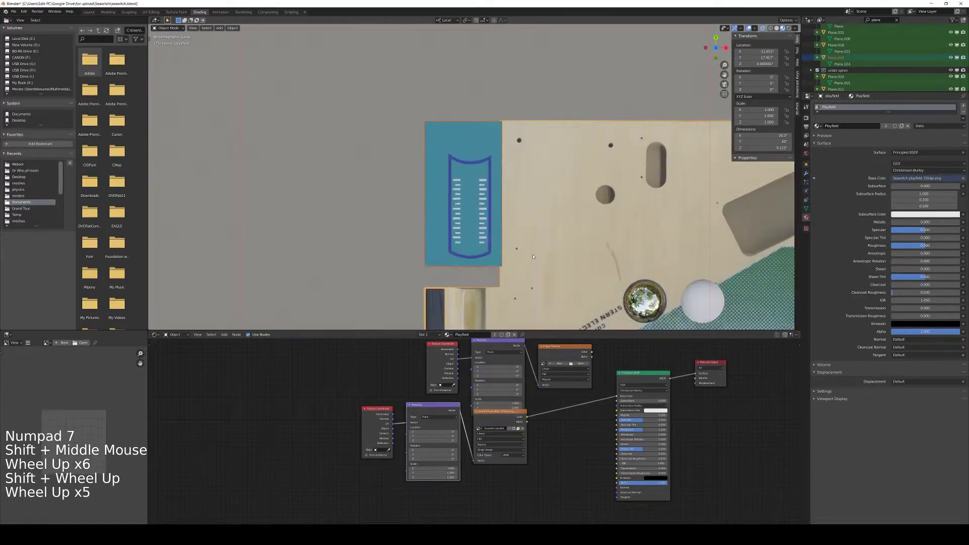
pyautogui.keyDown('shift'); pyautogui.moveTo(534, 224); pyautogui.dragTo(544, 234, button='middle'); pyautogui.keyUp('shift')
pyautogui.scroll(2, 543, 235)
# Adjust the plunger plane's height along Z from the side view so it sits just above the side rail
pyautogui.click(518, 270)
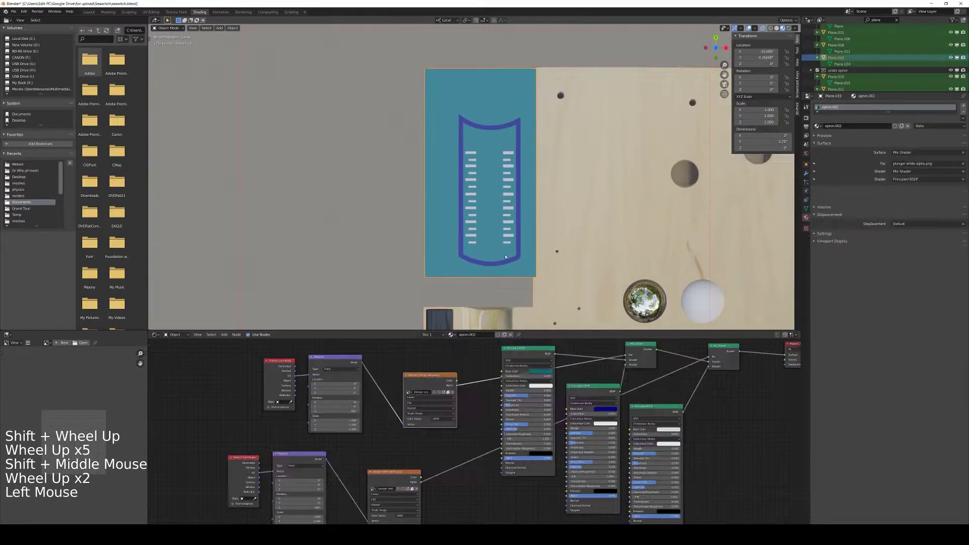
pyautogui.press('KP_3')
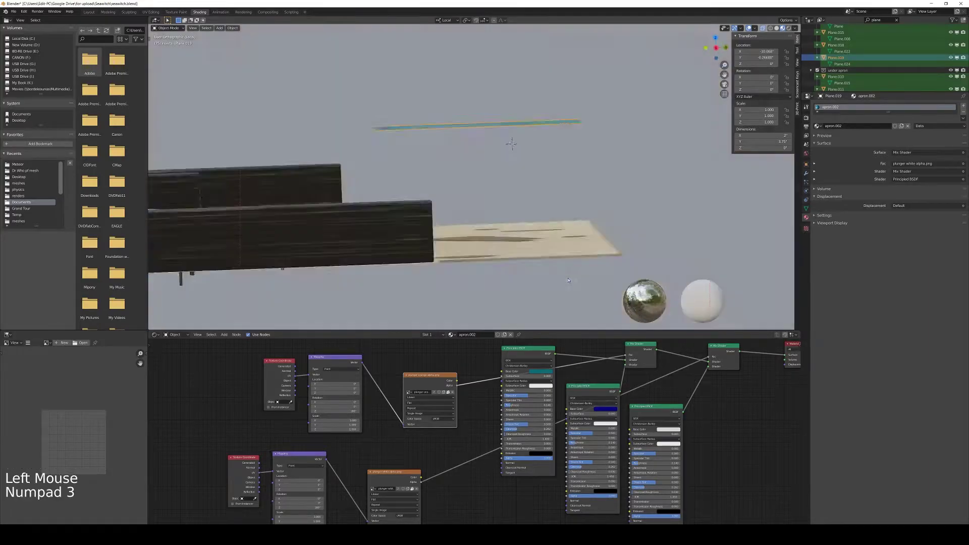
pyautogui.press('g')
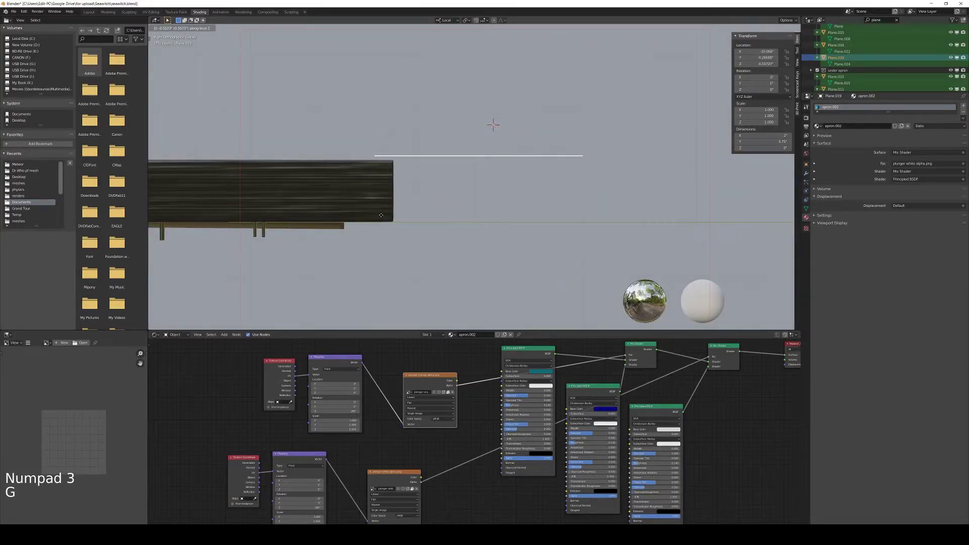
pyautogui.click(382, 216)
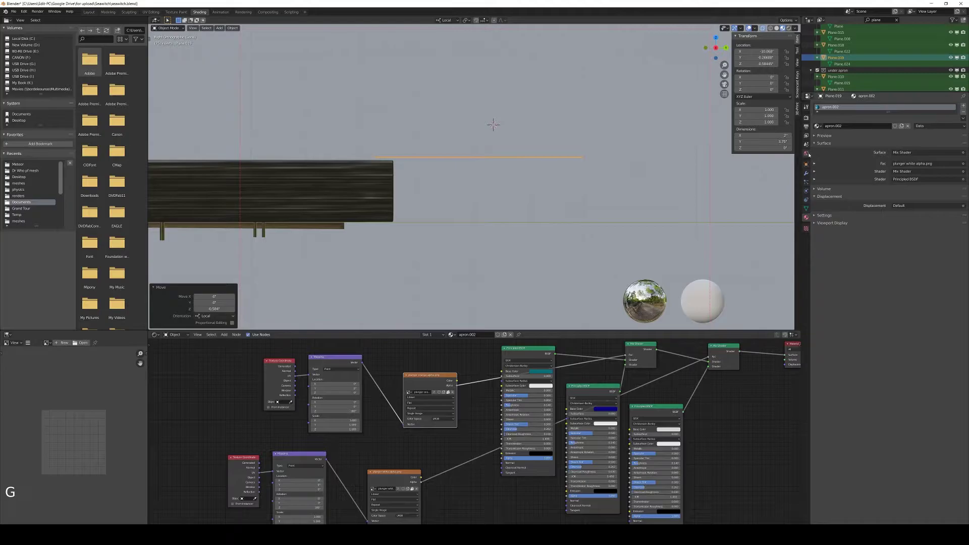
# Add a Solidify modifier to the plunger plane with 0.033" thickness, Even Thickness and High Quality Normals enabled
pyautogui.click(806, 173)
pyautogui.click(831, 106)
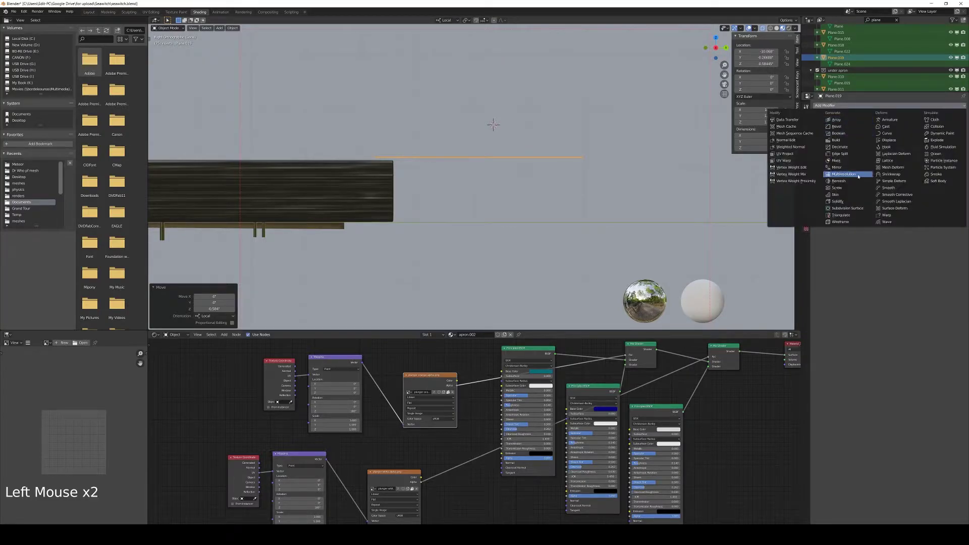
pyautogui.click(849, 202)
pyautogui.click(851, 133)
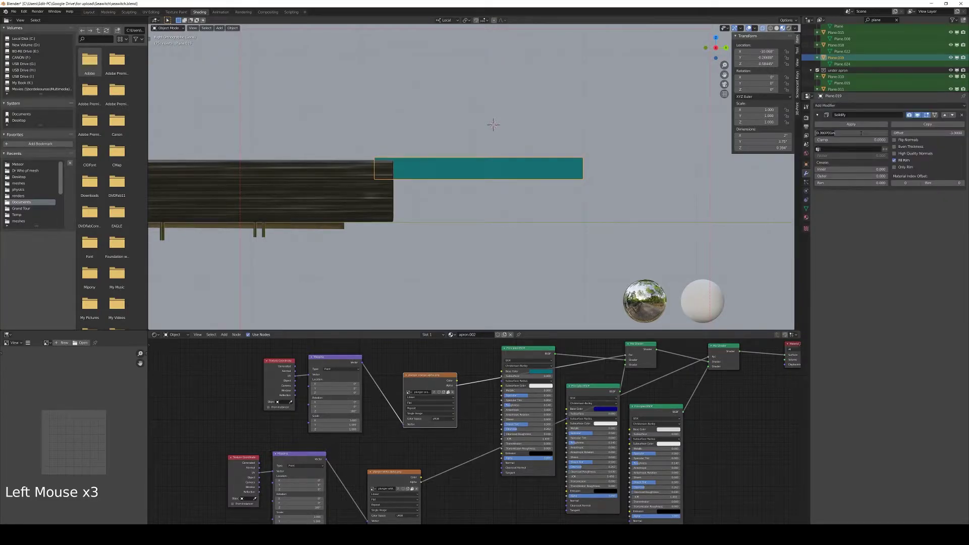
pyautogui.click(824, 117)
pyautogui.press('3')
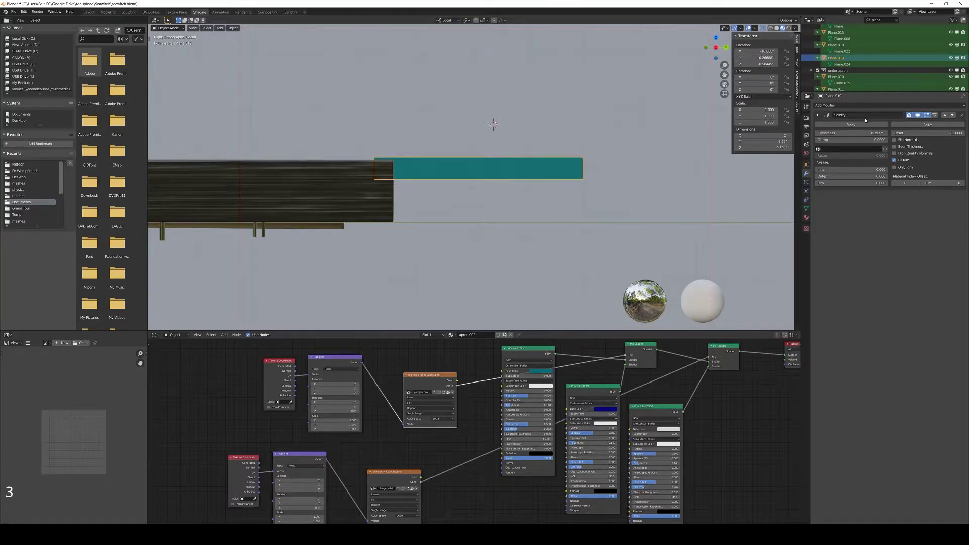
pyautogui.click(826, 133)
pyautogui.write('.033')
pyautogui.press('Return')
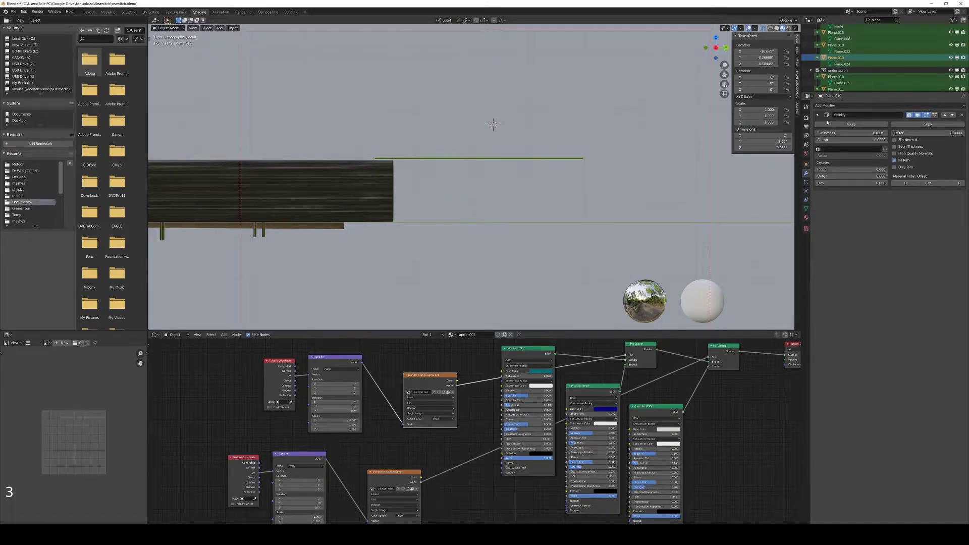
pyautogui.click(896, 147)
pyautogui.click(896, 154)
# Add two lengthwise loop cuts to the plunger plane, one along each long side of the purple decal border
pyautogui.moveTo(555, 212); pyautogui.dragTo(600, 210, button='middle')
pyautogui.press('KP_7')
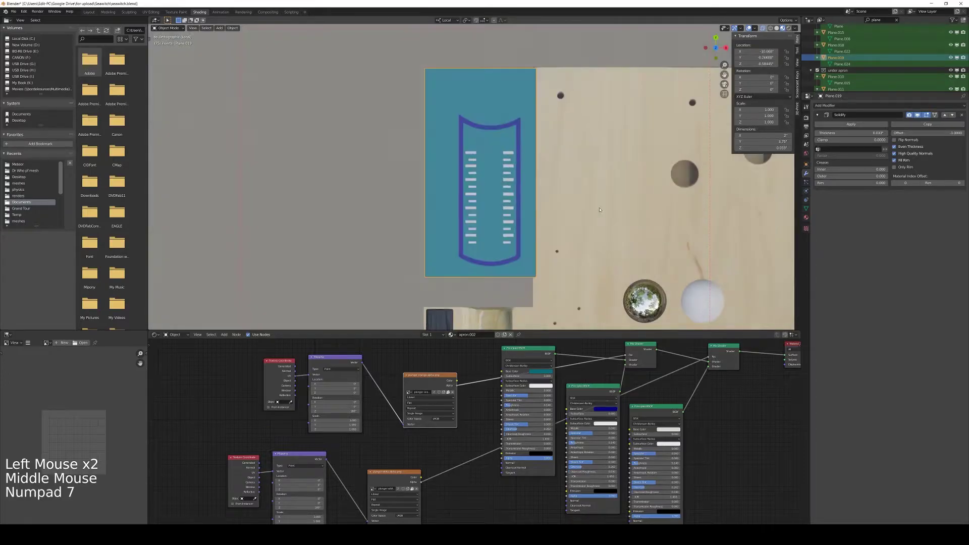
pyautogui.press('Tab')
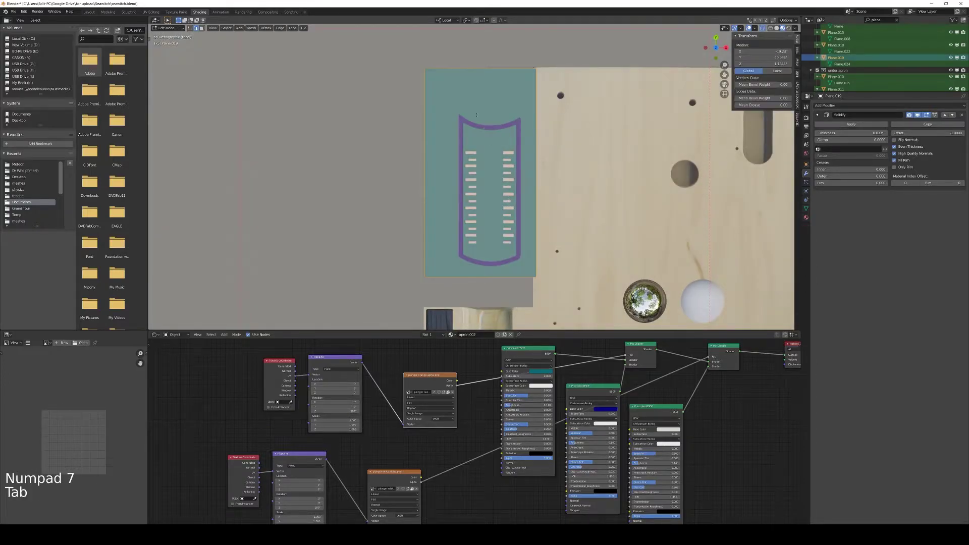
pyautogui.hotkey('ctrl', 'r')
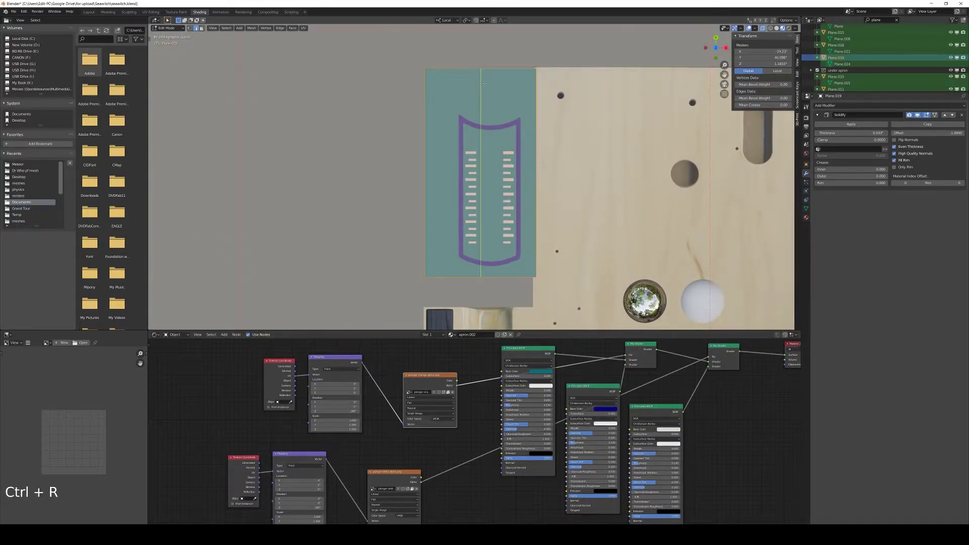
pyautogui.click(485, 83)
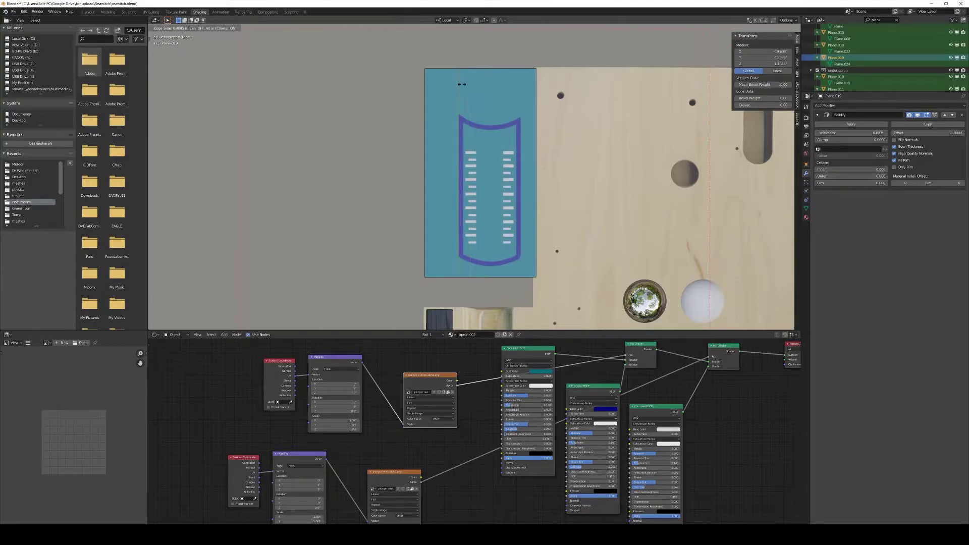
pyautogui.click(461, 84)
pyautogui.hotkey('ctrl', 'r')
pyautogui.click(498, 76)
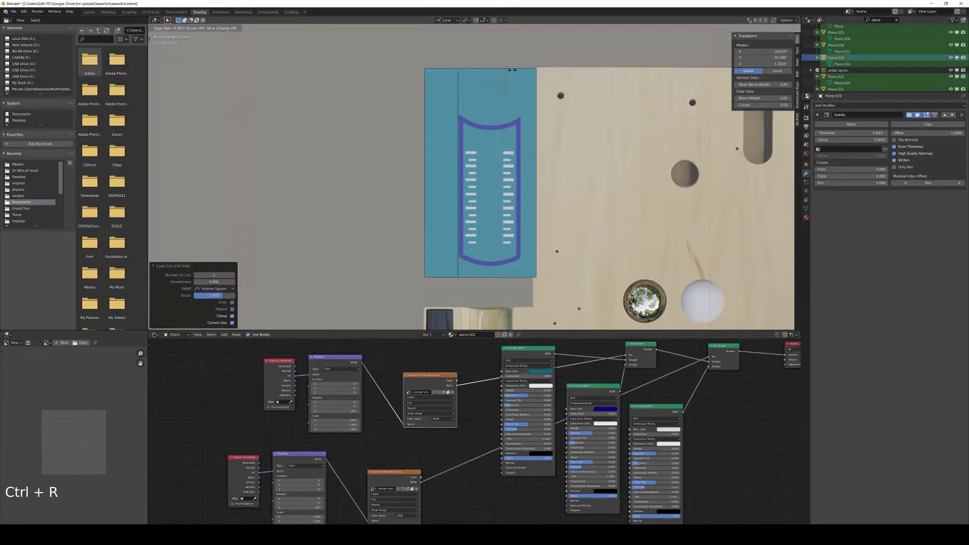
pyautogui.click(521, 72)
# Add two evenly spaced lengthwise loop cuts between the decal-border cuts to mark the long sides of the plunger slot
pyautogui.hotkey('ctrl', 'r')
pyautogui.scroll(1, 488, 72)
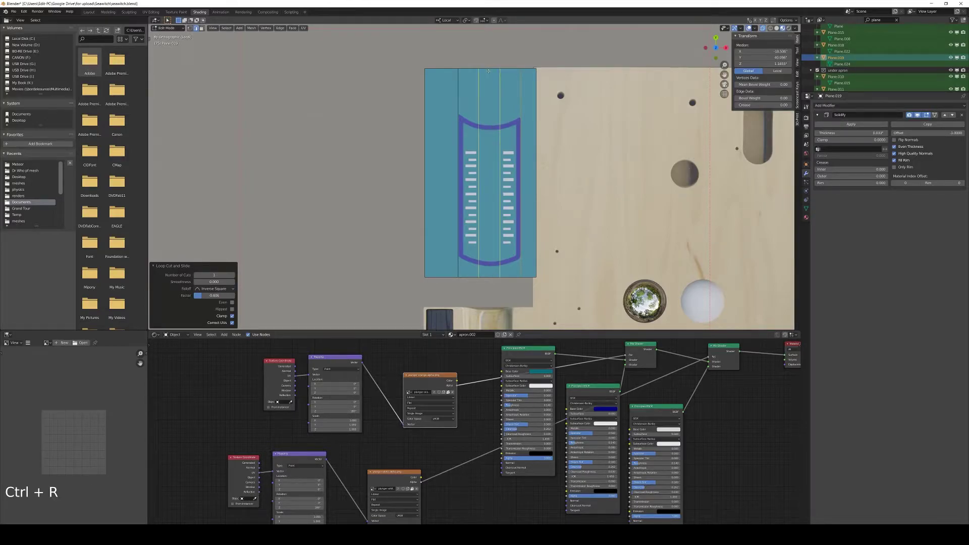
pyautogui.click(488, 71)
pyautogui.rightClick(487, 71)
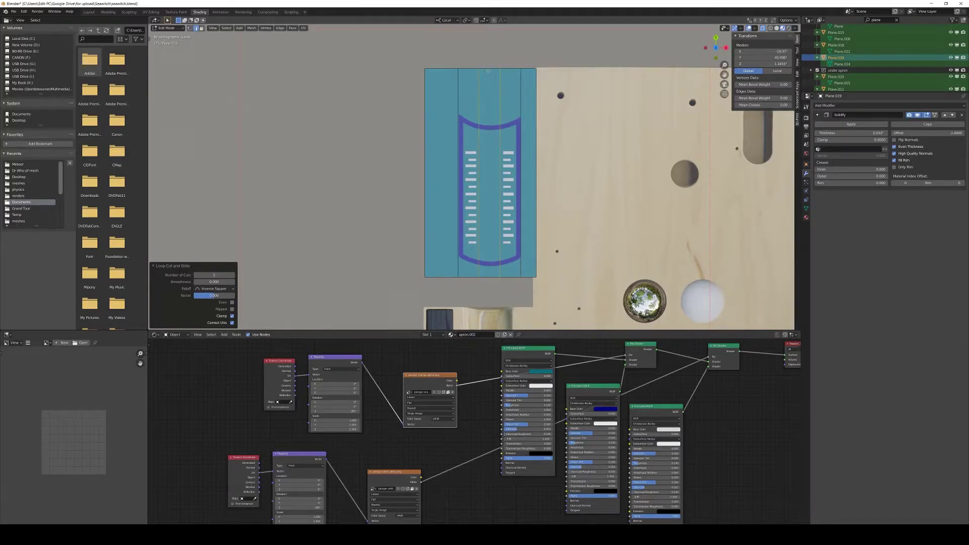
# Add two crosswise loop cuts just beyond the two ends of the decal's scale marks to bound the slot
pyautogui.hotkey('ctrl', 'r')
pyautogui.click(537, 134)
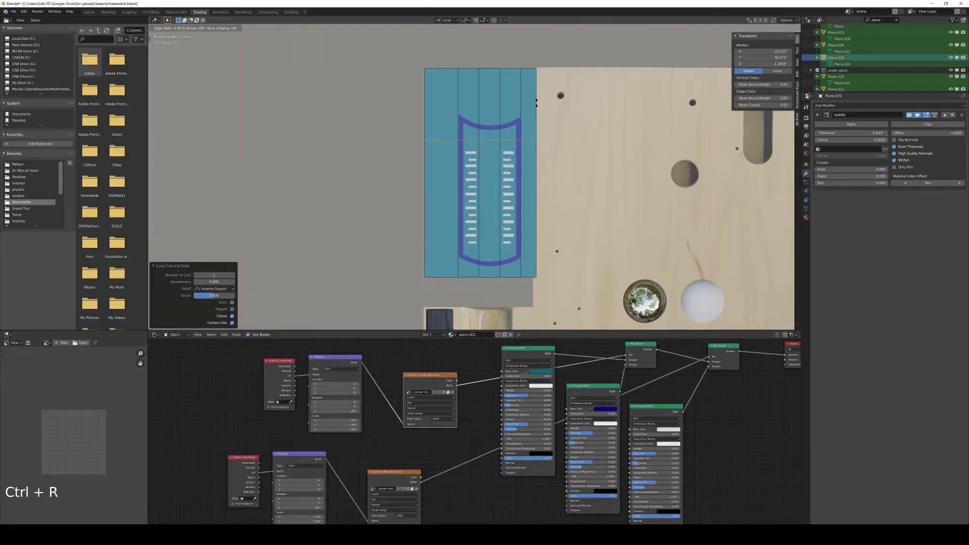
pyautogui.click(537, 103)
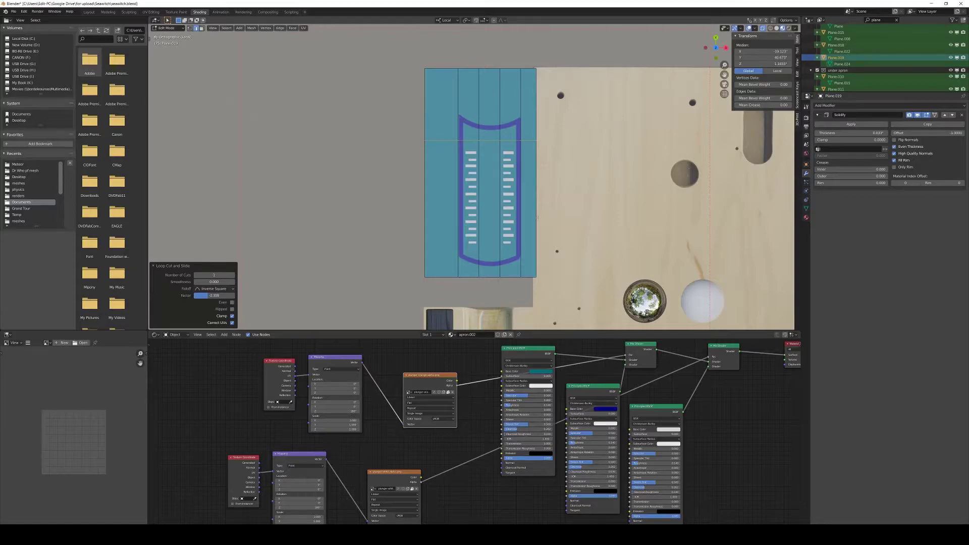
pyautogui.hotkey('ctrl', 'r')
pyautogui.click(537, 240)
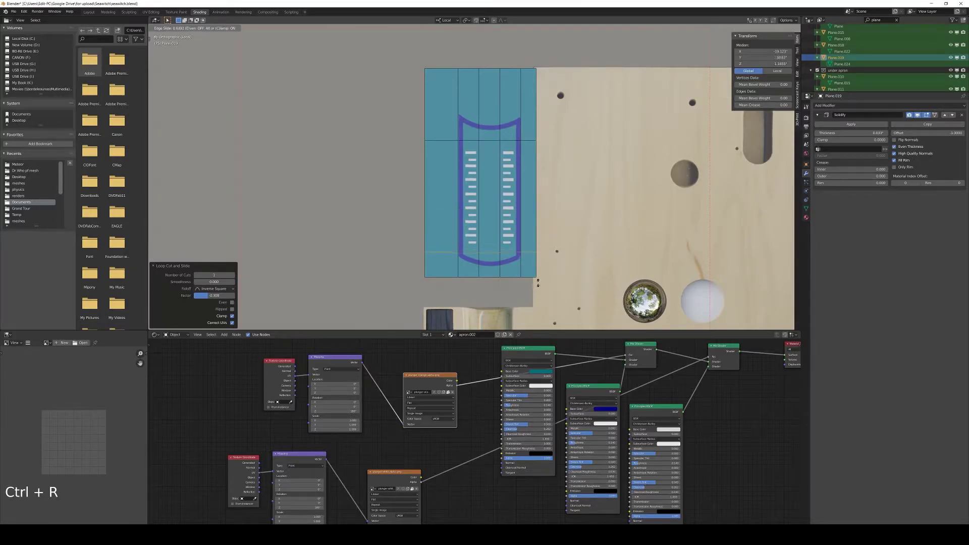
pyautogui.click(539, 281)
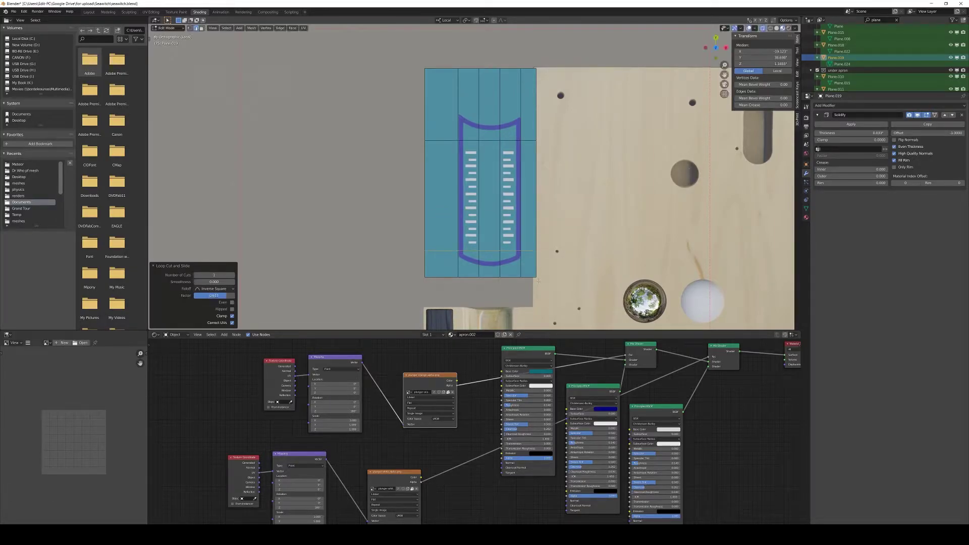
# Delete the central face between the two rows of scale marks to open the plunger slot
pyautogui.click(202, 28)
pyautogui.click(485, 197)
pyautogui.press('x')
pyautogui.click(485, 195)
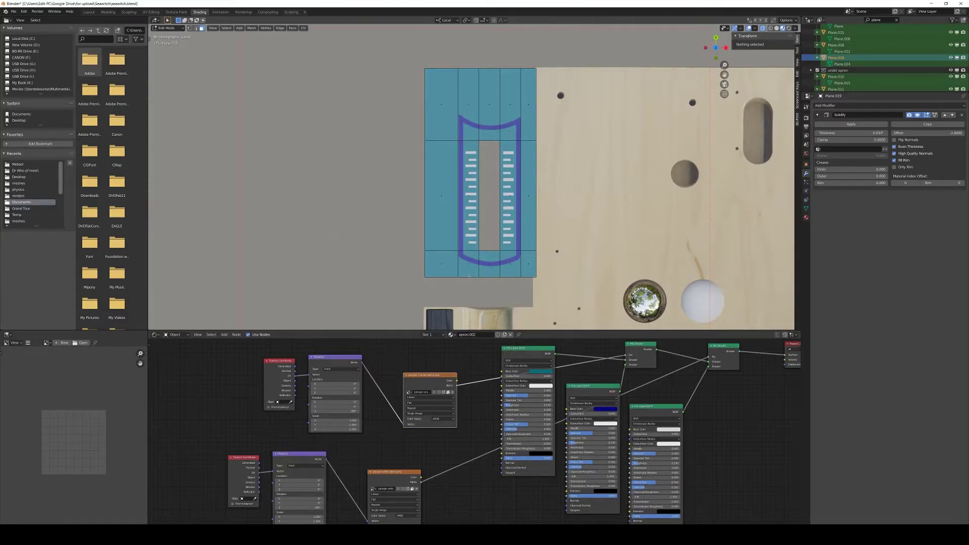
# Select the three middle edges of the plate's front end and extrude them outward about 0.05 inch along Y
pyautogui.click(469, 273)
pyautogui.click(190, 28)
pyautogui.press('shift')
pyautogui.click(196, 28)
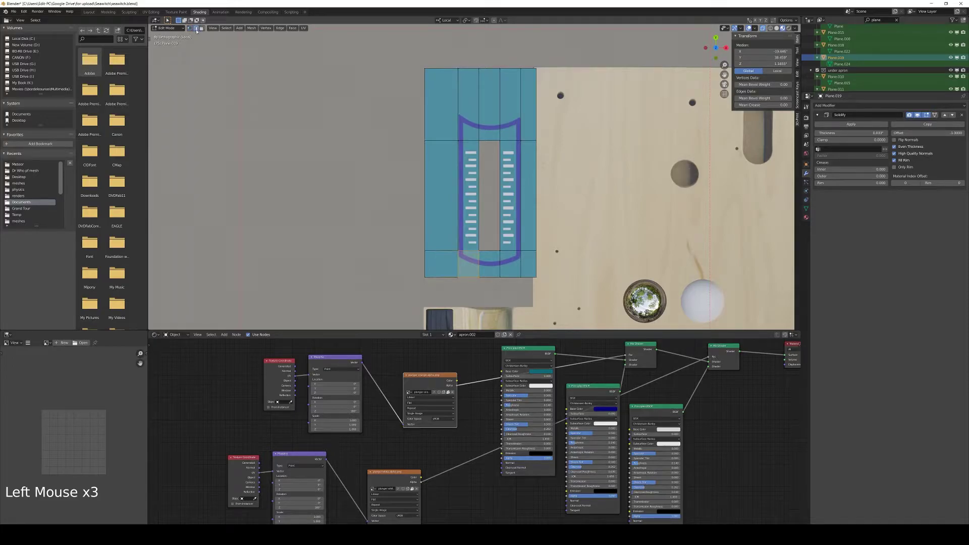
pyautogui.click(463, 277)
pyautogui.keyDown('shift'); pyautogui.click(485, 277); pyautogui.keyUp('shift')
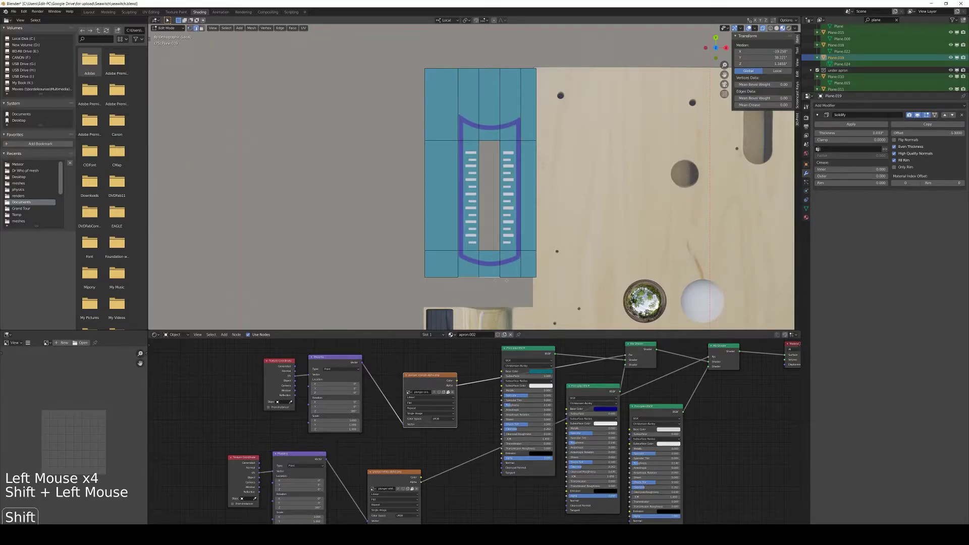
pyautogui.keyDown('shift'); pyautogui.click(508, 277); pyautogui.keyUp('shift')
pyautogui.press('e')
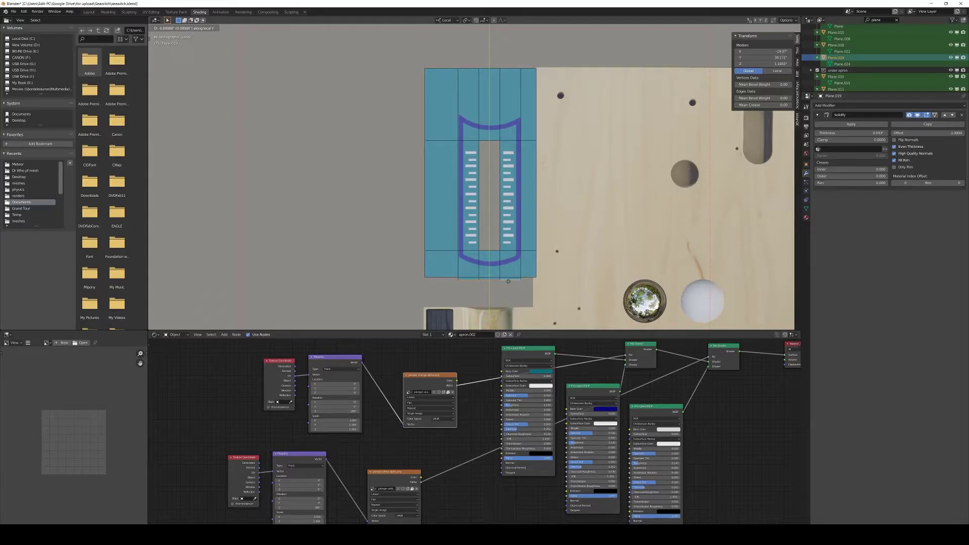
pyautogui.click(508, 281)
# Extrude the front lip downward along Z into a vertical tab and adjust the position of its lower edge
pyautogui.moveTo(508, 281); pyautogui.dragTo(488, 221, button='middle')
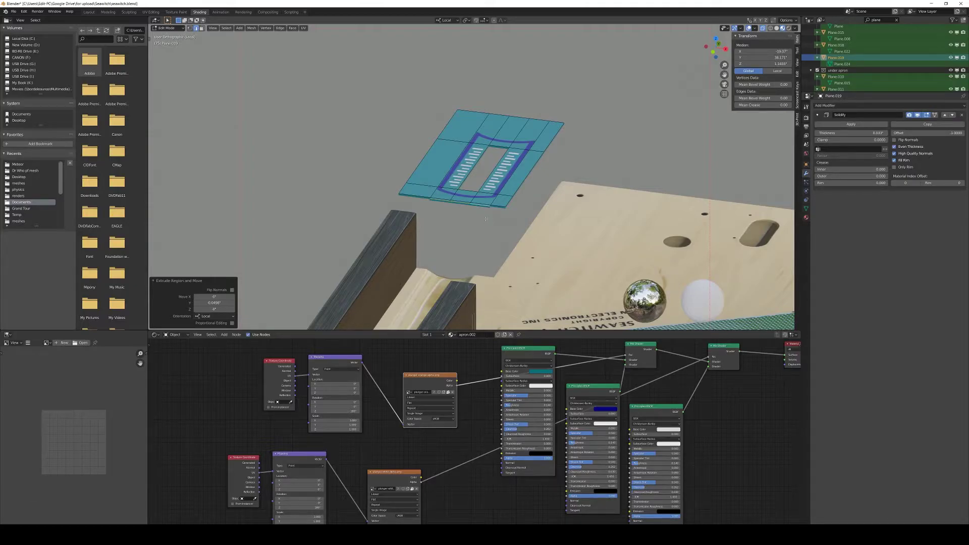
pyautogui.press('e')
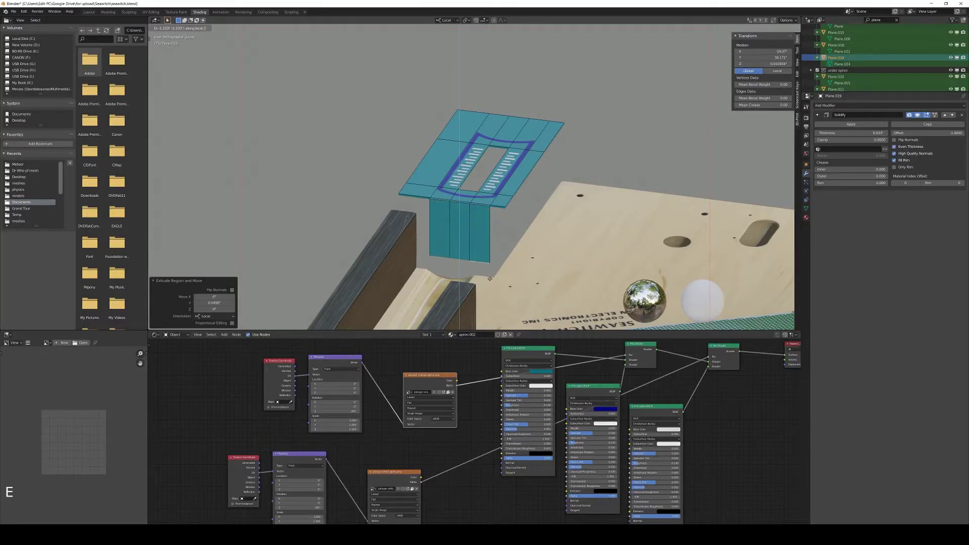
pyautogui.click(489, 287)
pyautogui.moveTo(489, 286); pyautogui.dragTo(487, 241, button='middle')
pyautogui.press('g')
pyautogui.click(478, 235)
# Select the three edges along the plate's playfield side and extrude them slightly outward along X as a narrow lip
pyautogui.click(487, 241)
pyautogui.keyDown('shift'); pyautogui.click(507, 231); pyautogui.keyUp('shift')
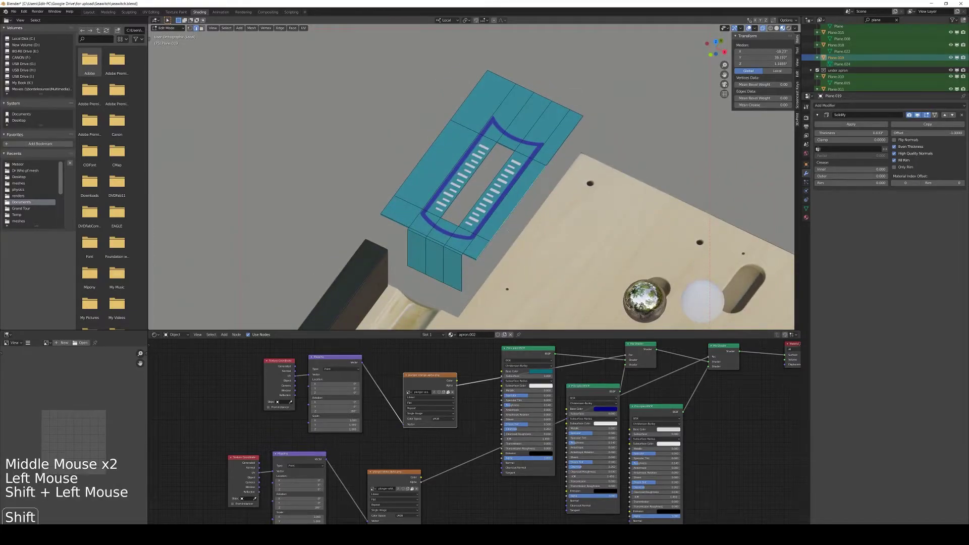
pyautogui.keyDown('shift'); pyautogui.click(549, 161); pyautogui.keyUp('shift')
pyautogui.moveTo(572, 173); pyautogui.dragTo(573, 159, button='middle')
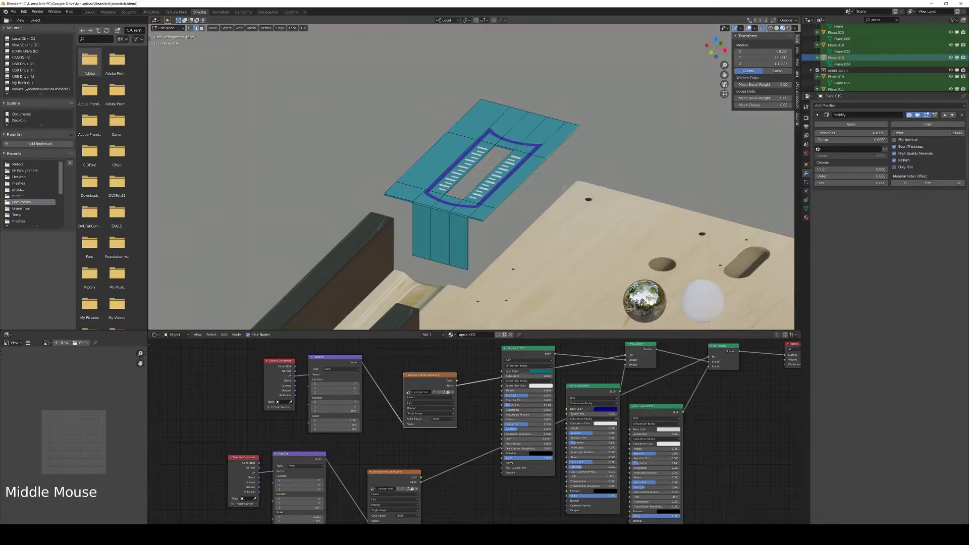
pyautogui.press('e')
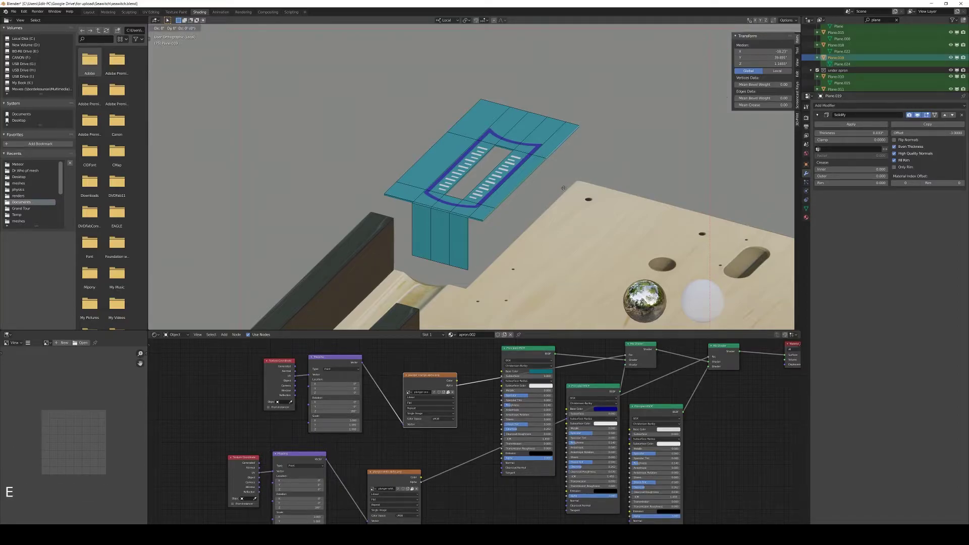
pyautogui.press('x')
pyautogui.click(565, 189)
# Extrude the side lip down about 1.13 inches along Z and outward about 0.7 inch along X to form a foot flange
pyautogui.press('e')
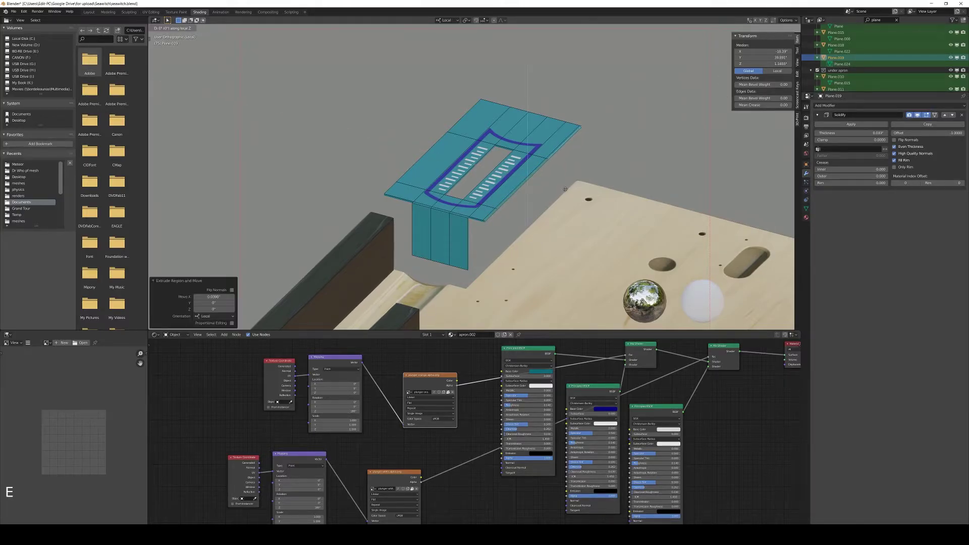
pyautogui.click(569, 244)
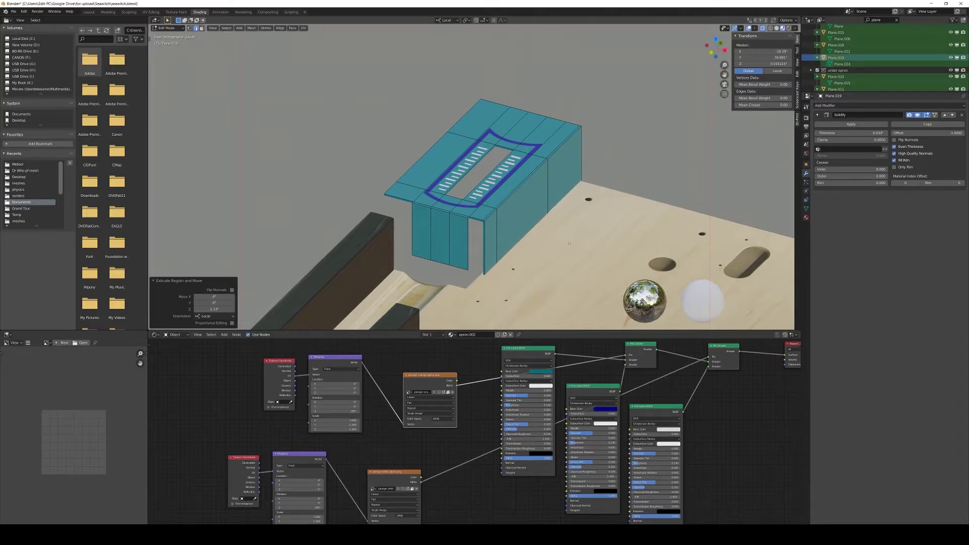
pyautogui.press('e')
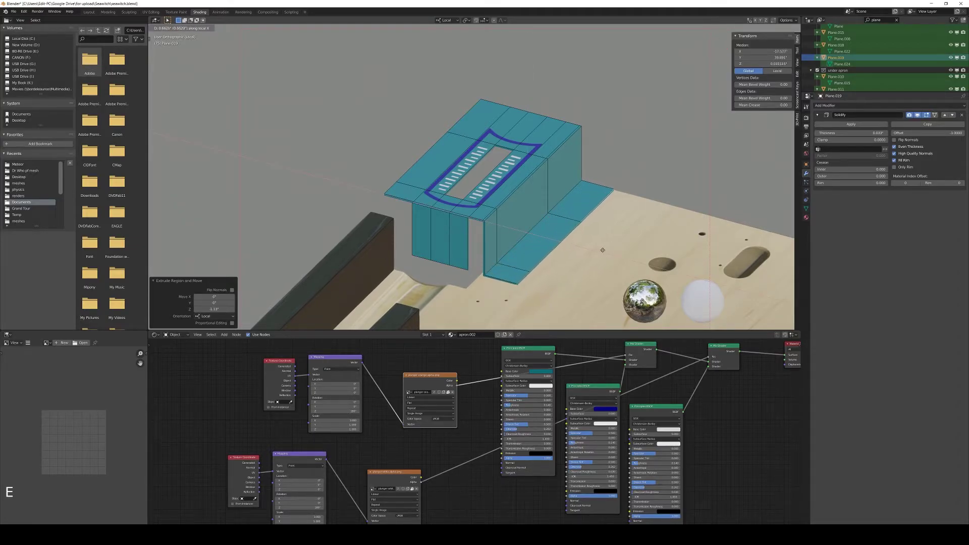
pyautogui.click(575, 229)
pyautogui.press('Tab')
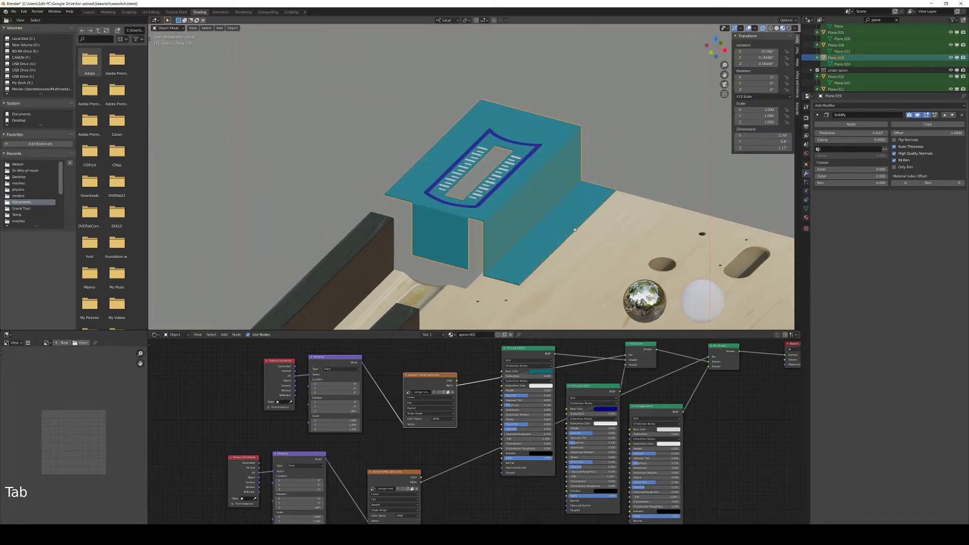
# Bevel the three fold edges where the top plate meets the vertical side wall
pyautogui.scroll(-1, 570, 227)
pyautogui.press('Tab')
pyautogui.scroll(2, 532, 212)
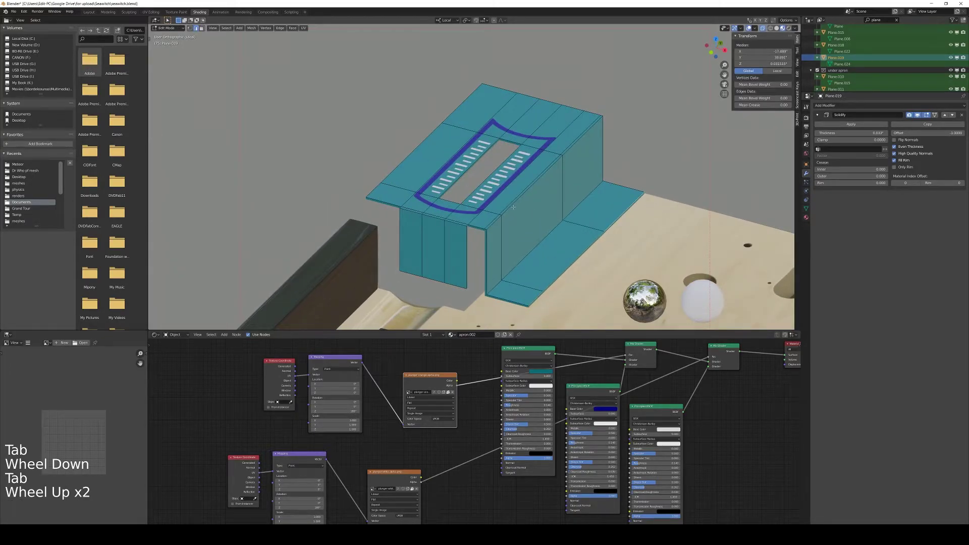
pyautogui.click(512, 208)
pyautogui.keyDown('alt'); pyautogui.keyDown('shift'); pyautogui.click(511, 207); pyautogui.keyUp('shift'); pyautogui.keyUp('alt')
pyautogui.keyDown('alt'); pyautogui.keyDown('shift'); pyautogui.click(511, 207); pyautogui.keyUp('shift'); pyautogui.keyUp('alt')
pyautogui.keyDown('alt'); pyautogui.keyDown('shift'); pyautogui.click(512, 207); pyautogui.keyUp('shift'); pyautogui.keyUp('alt')
pyautogui.scroll(2, 515, 208)
pyautogui.keyDown('shift'); pyautogui.moveTo(555, 224); pyautogui.dragTo(529, 194, button='middle'); pyautogui.keyUp('shift')
pyautogui.scroll(1, 530, 192)
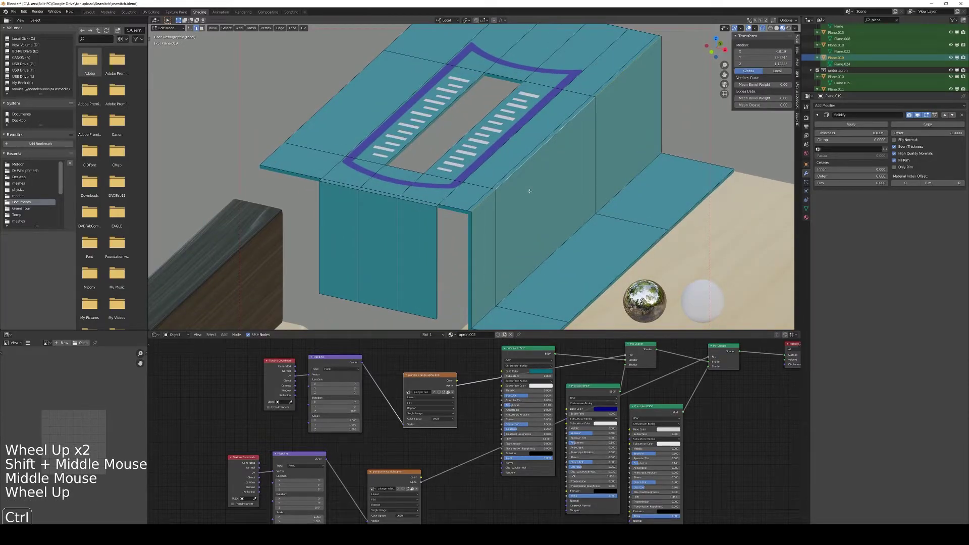
pyautogui.hotkey('ctrl', 'b')
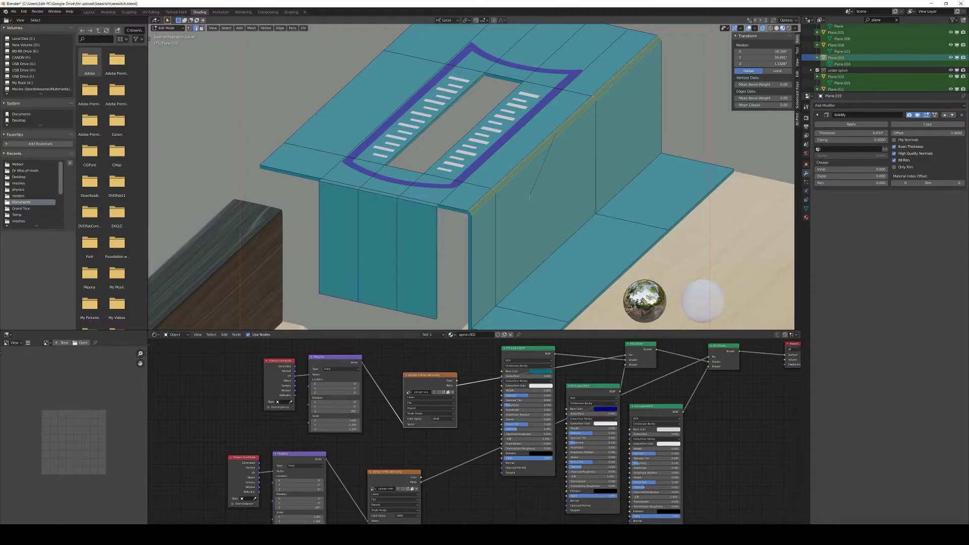
pyautogui.click(532, 196)
pyautogui.press('Tab')
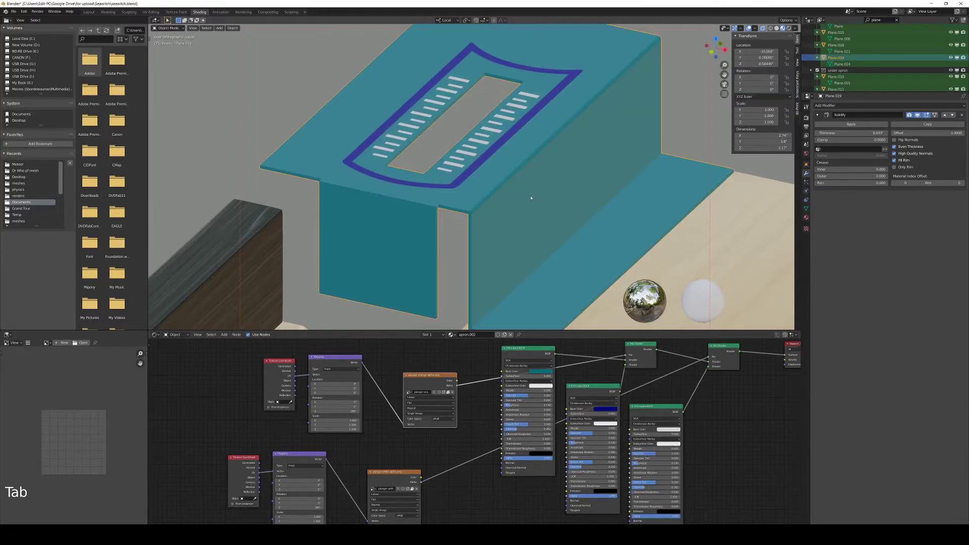
# Bevel the three fold edges where the top plate meets the vertical front tab
pyautogui.scroll(-2, 530, 198)
pyautogui.moveTo(525, 206); pyautogui.dragTo(522, 137, button='middle')
pyautogui.press('Tab')
pyautogui.scroll(2, 523, 202)
pyautogui.scroll(2, 524, 159)
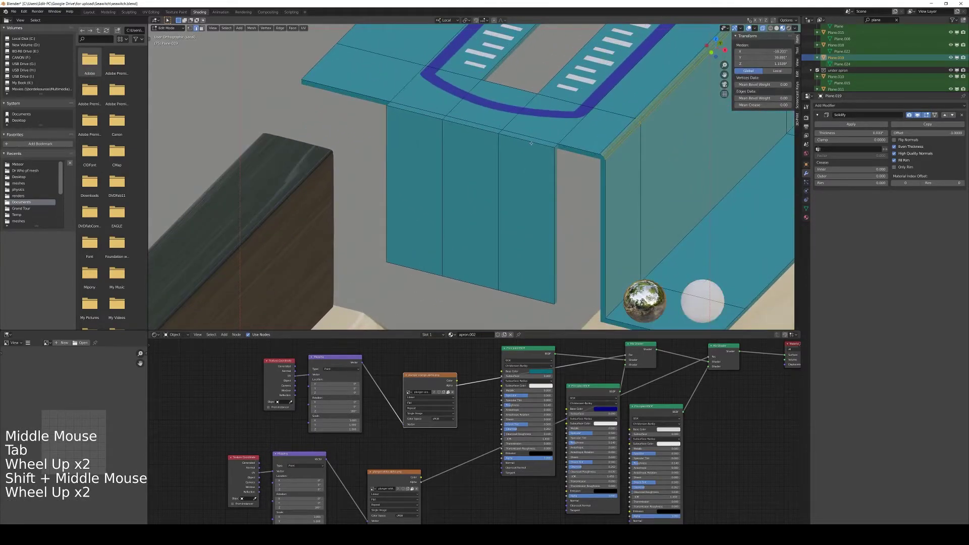
pyautogui.click(531, 144)
pyautogui.keyDown('alt'); pyautogui.keyDown('shift'); pyautogui.click(531, 143); pyautogui.keyUp('shift'); pyautogui.keyUp('alt')
pyautogui.keyDown('alt'); pyautogui.keyDown('shift'); pyautogui.click(531, 143); pyautogui.keyUp('shift'); pyautogui.keyUp('alt')
pyautogui.keyDown('alt'); pyautogui.keyDown('shift'); pyautogui.click(531, 144); pyautogui.keyUp('shift'); pyautogui.keyUp('alt')
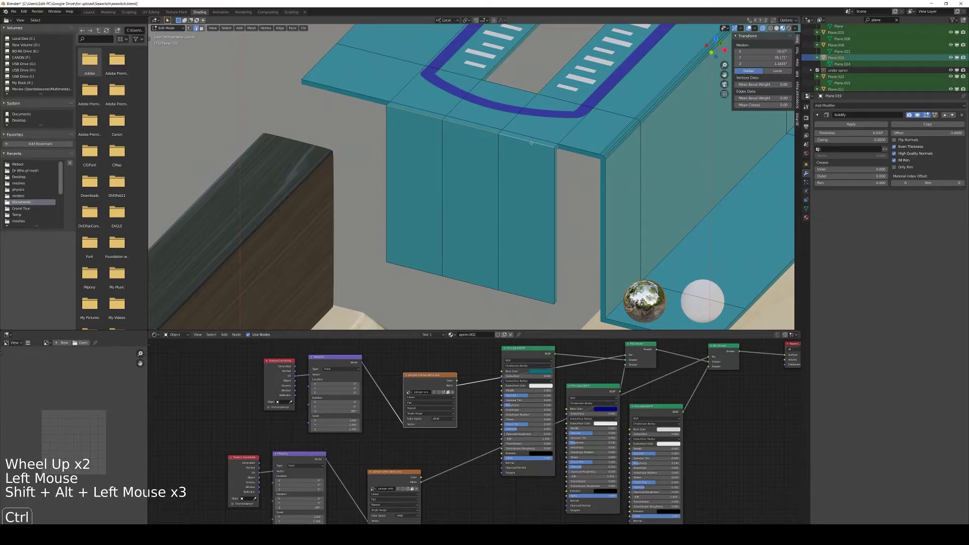
pyautogui.hotkey('ctrl', 'b')
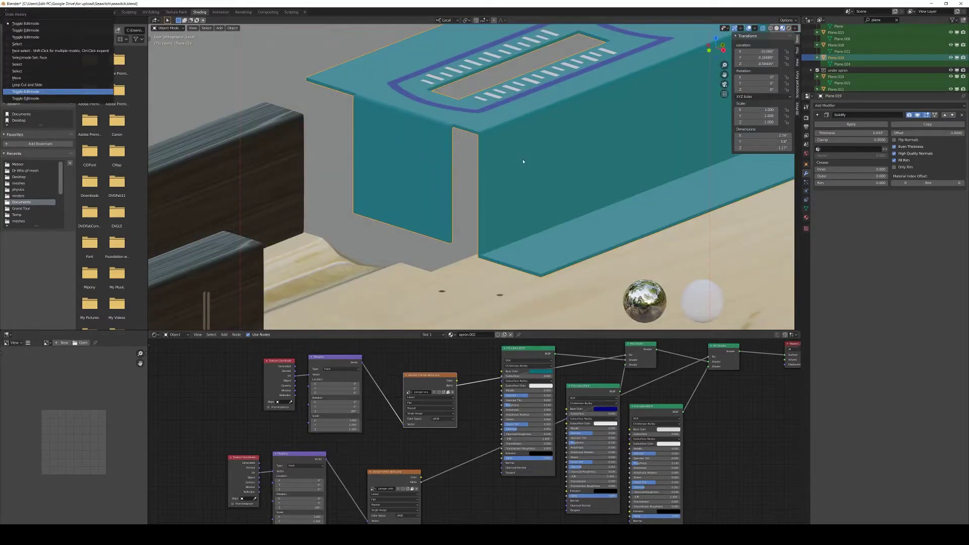
# Triangulate the front tab's bevelled fold faces and add a centred horizontal loop cut across the tab
pyautogui.moveTo(523, 161); pyautogui.dragTo(447, 182, button='middle')
pyautogui.press('Tab')
pyautogui.scroll(2, 475, 197)
pyautogui.press('Tab')
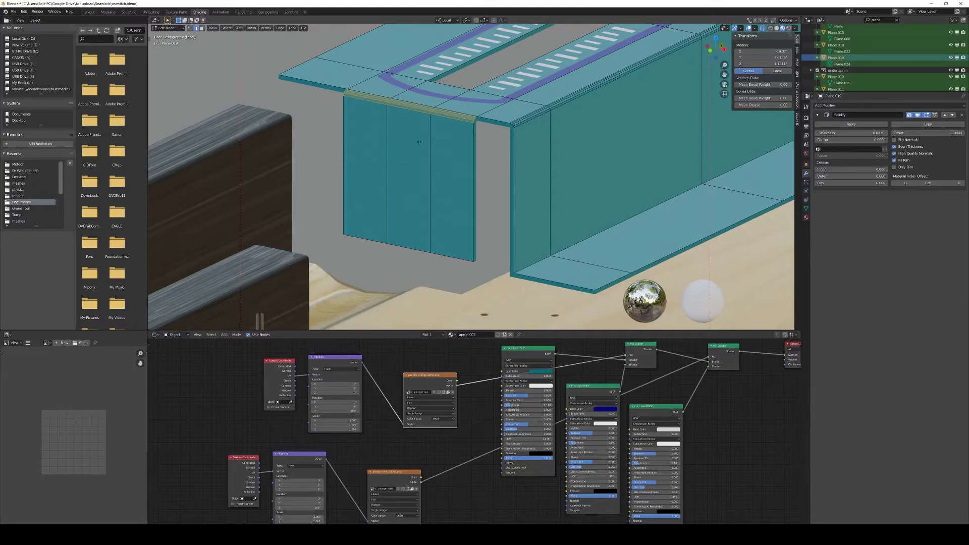
pyautogui.hotkey('ctrl', 't')
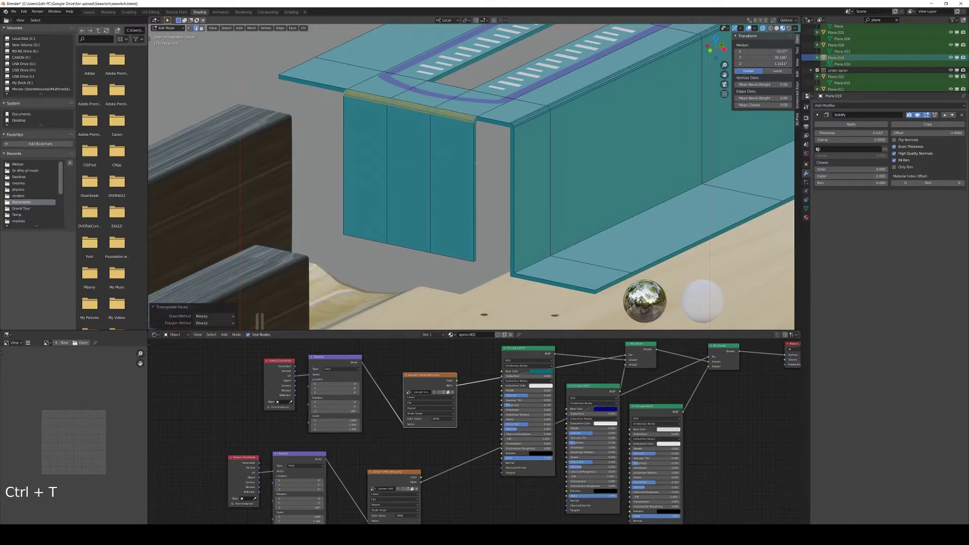
pyautogui.hotkey('ctrl', 'r')
pyautogui.click(472, 151)
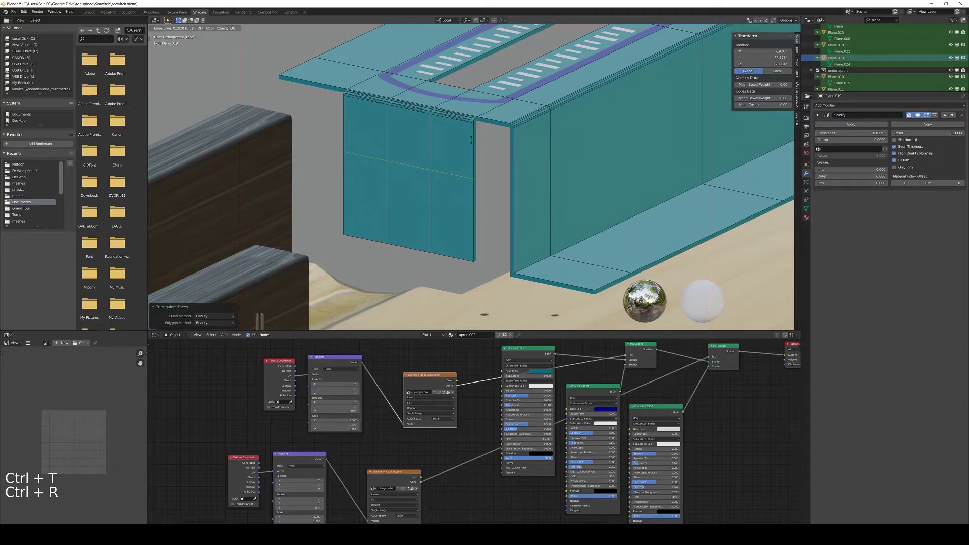
pyautogui.rightClick(474, 128)
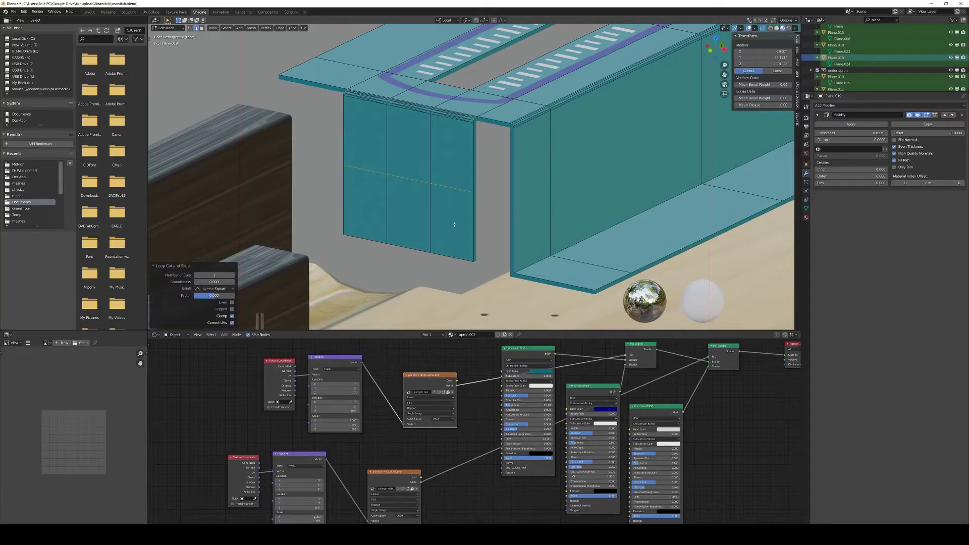
# Dissolve the front tab's centred horizontal loop, then slant the tab by moving its three bottom edges outward along local Y
pyautogui.press('x')
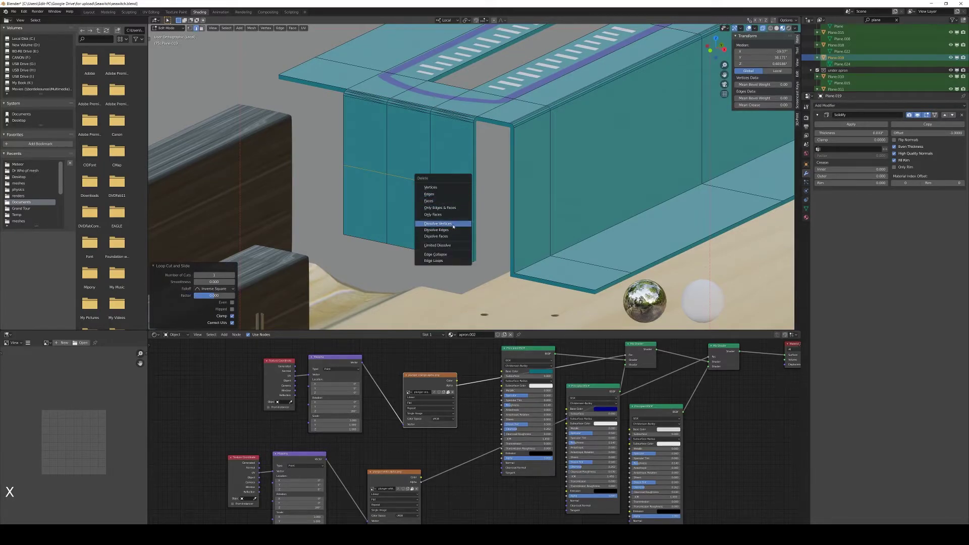
pyautogui.click(436, 230)
pyautogui.keyDown('shift'); pyautogui.click(413, 250); pyautogui.keyUp('shift')
pyautogui.keyDown('shift'); pyautogui.click(409, 242); pyautogui.keyUp('shift')
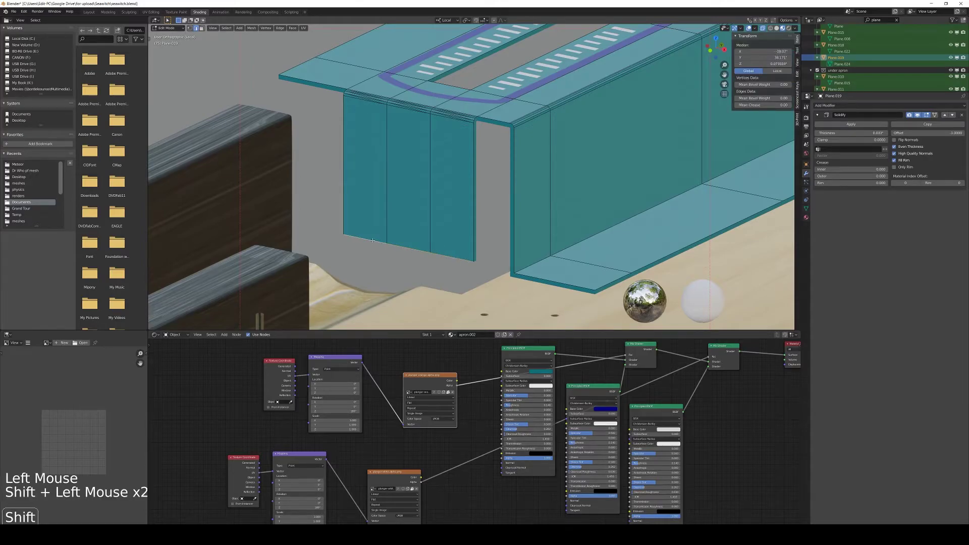
pyautogui.press('KP_7')
pyautogui.scroll(-2, 505, 227)
pyautogui.keyDown('shift'); pyautogui.moveTo(555, 302); pyautogui.dragTo(556, 201, button='middle'); pyautogui.keyUp('shift')
pyautogui.press('g')
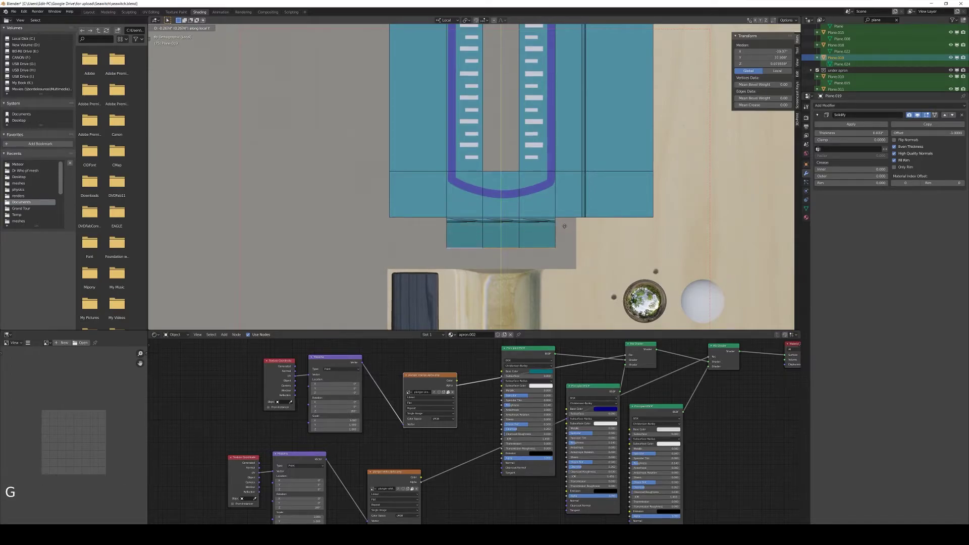
pyautogui.click(564, 227)
pyautogui.press('Tab')
pyautogui.moveTo(565, 228); pyautogui.dragTo(505, 182, button='middle')
# Add a horizontal loop cut across the slanted front tab, slid up toward its fold
pyautogui.press('Tab')
pyautogui.hotkey('ctrl', 'r')
pyautogui.click(502, 174)
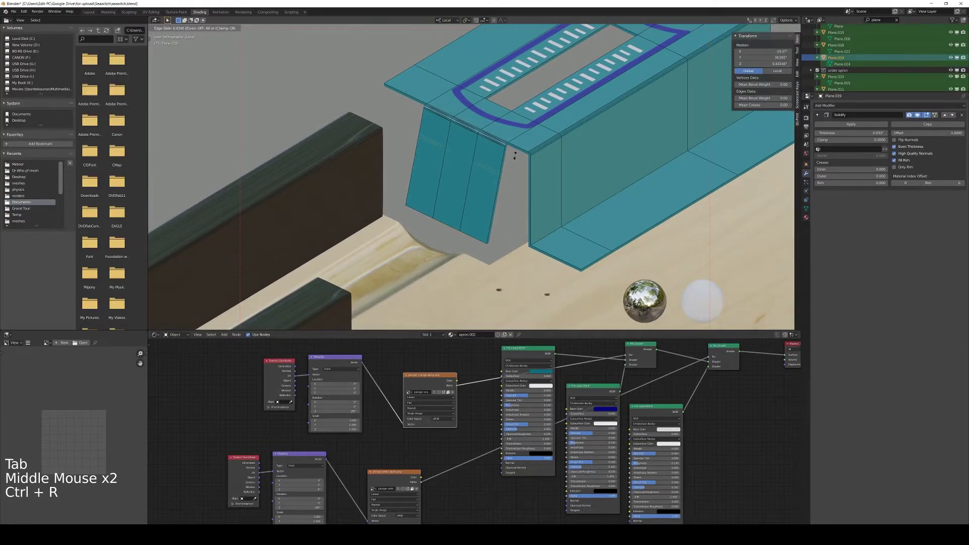
pyautogui.click(514, 157)
# Delete the middle bottom edge of the front tab to open a rectangular notch below the loop cut
pyautogui.moveTo(514, 157); pyautogui.dragTo(553, 202, button='middle')
pyautogui.scroll(2, 553, 181)
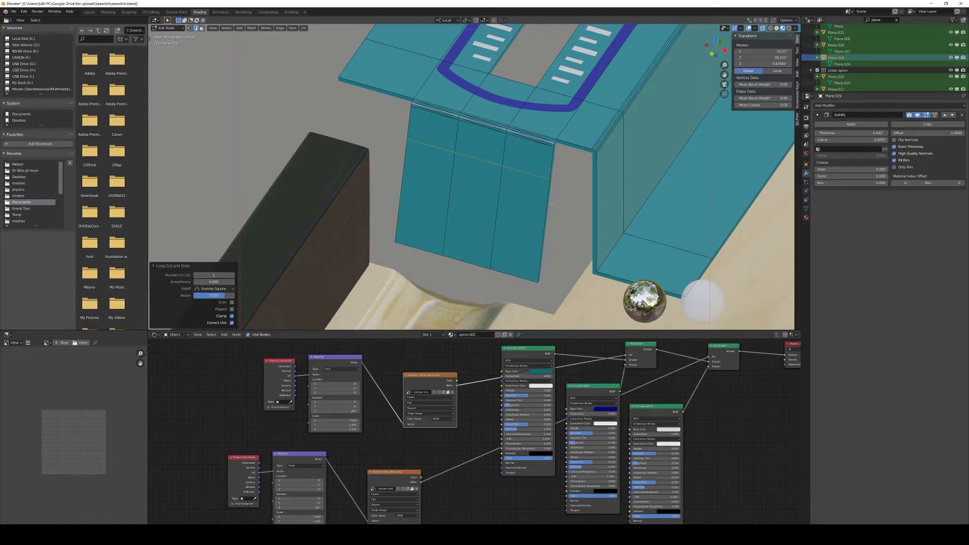
pyautogui.click(495, 262)
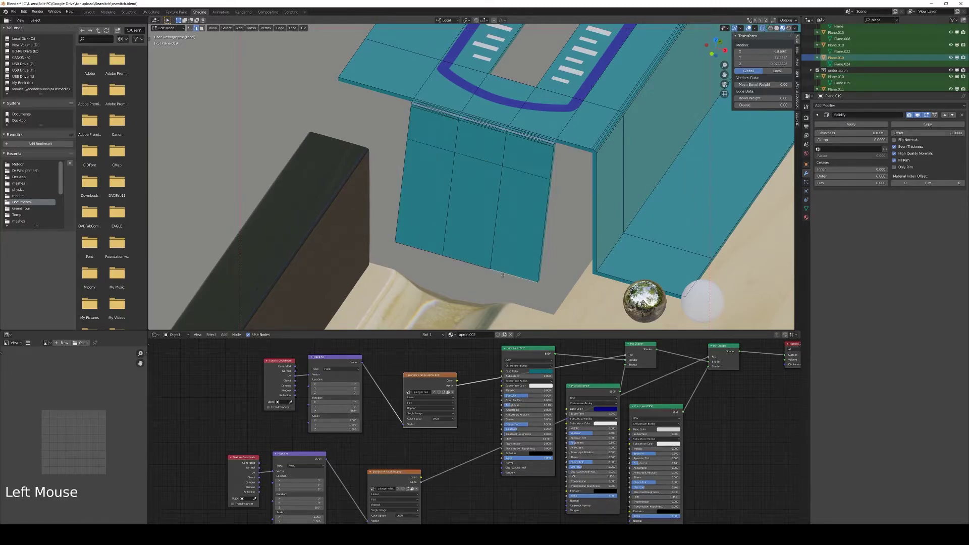
pyautogui.keyDown('shift'); pyautogui.click(472, 265); pyautogui.keyUp('shift')
pyautogui.click(542, 225)
pyautogui.click(498, 182)
pyautogui.click(486, 161)
pyautogui.click(463, 245)
pyautogui.press('x')
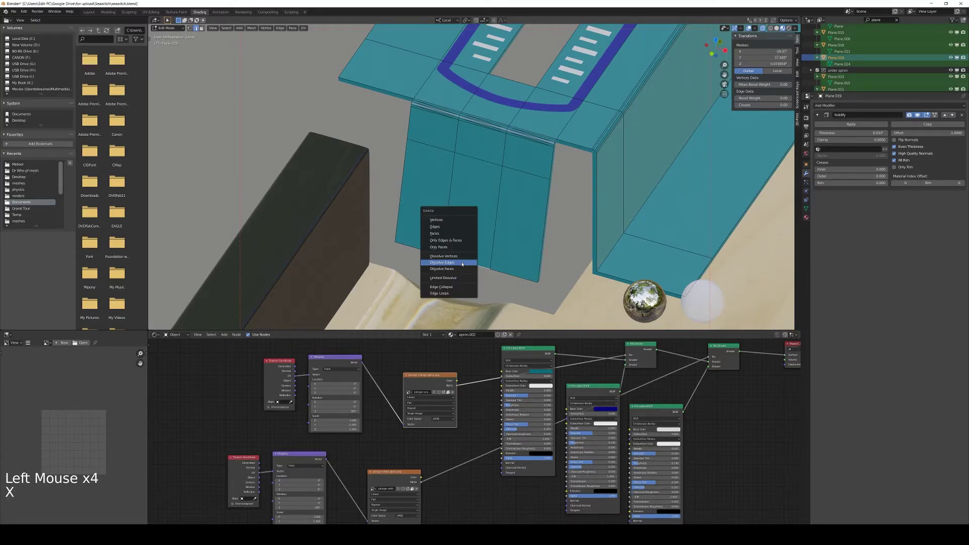
pyautogui.click(463, 226)
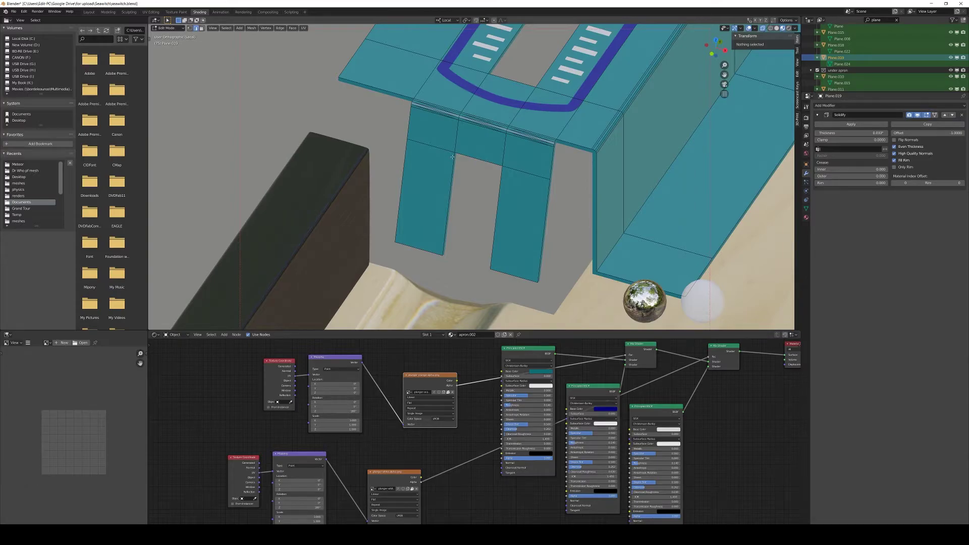
# Round the notch's two upper corner vertices with a multi-segment vertex bevel about 0.19 inch wide
pyautogui.click(190, 28)
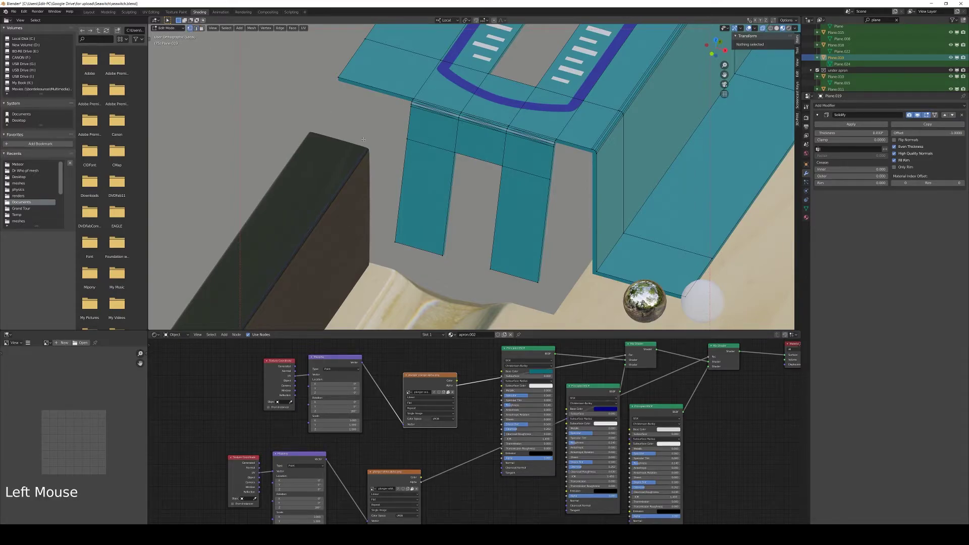
pyautogui.click(449, 149)
pyautogui.keyDown('shift'); pyautogui.click(503, 166); pyautogui.keyUp('shift')
pyautogui.scroll(2, 504, 166)
pyautogui.keyDown('shift'); pyautogui.moveTo(504, 166); pyautogui.dragTo(508, 200, button='middle'); pyautogui.keyUp('shift')
pyautogui.scroll(1, 508, 201)
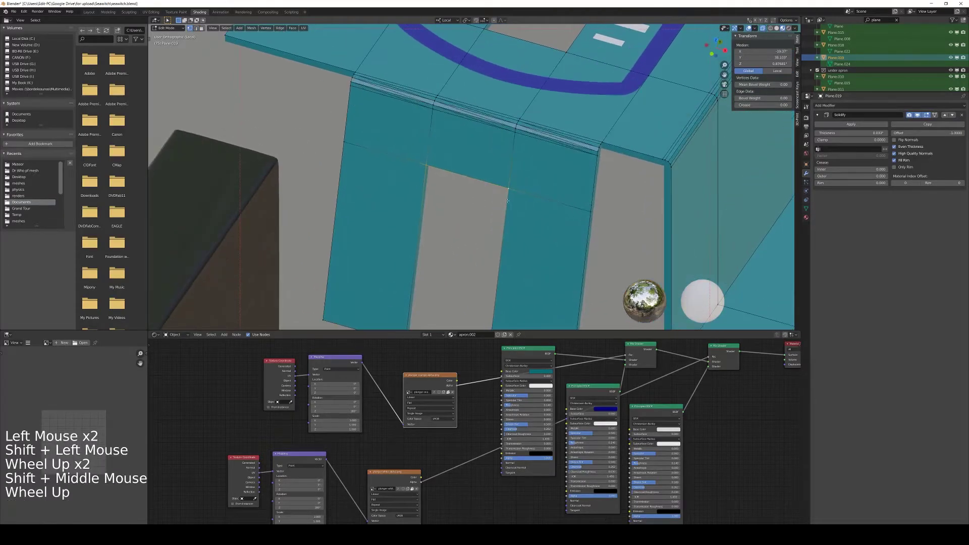
pyautogui.hotkey('ctrl', 'shift', 'b')
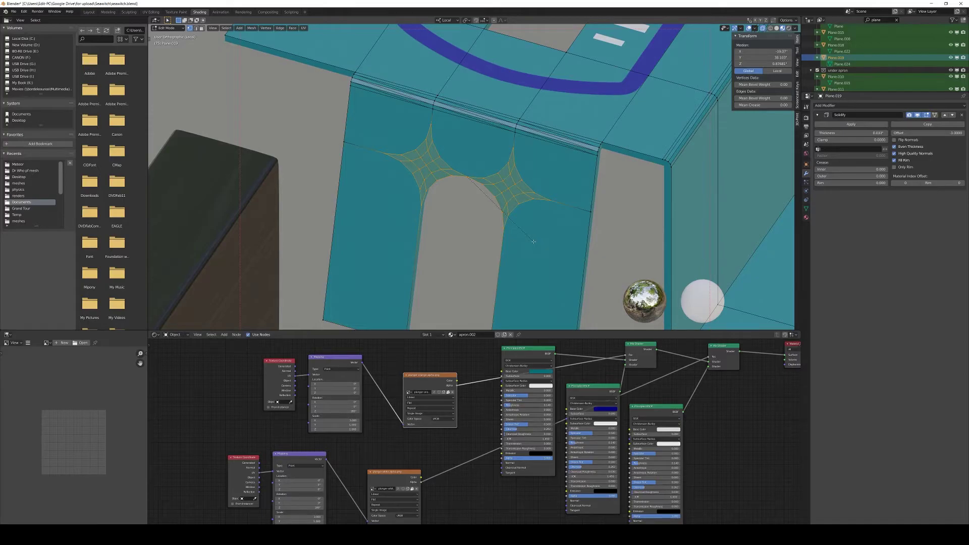
pyautogui.click(533, 241)
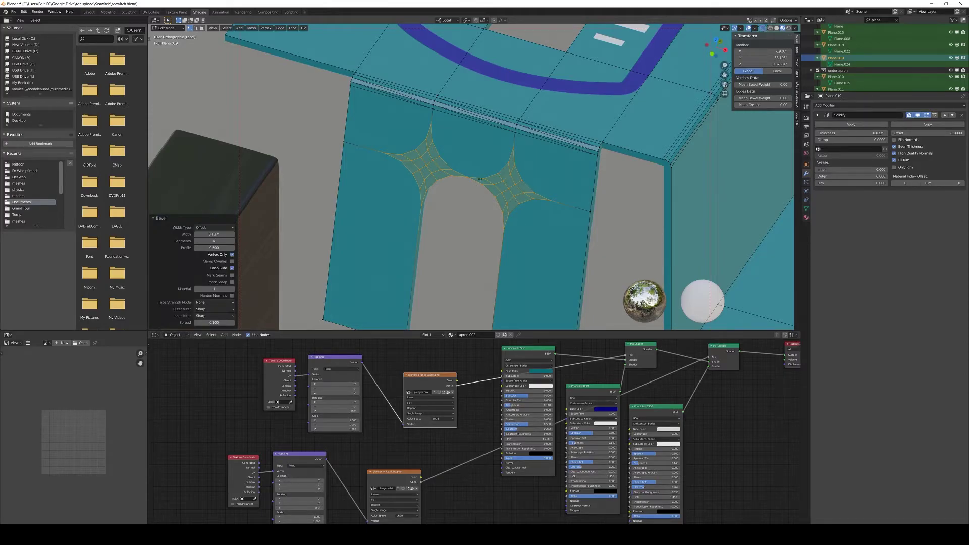
# Merge the vertices at the top of the notch's arch at their centre
pyautogui.click(479, 181)
pyautogui.press('c')
pyautogui.hotkey('alt', 'm')
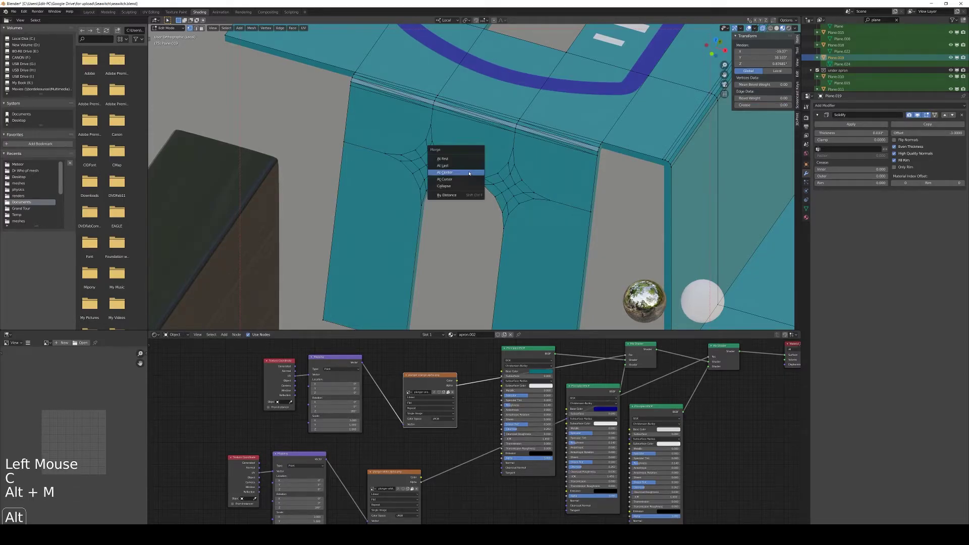
pyautogui.click(470, 173)
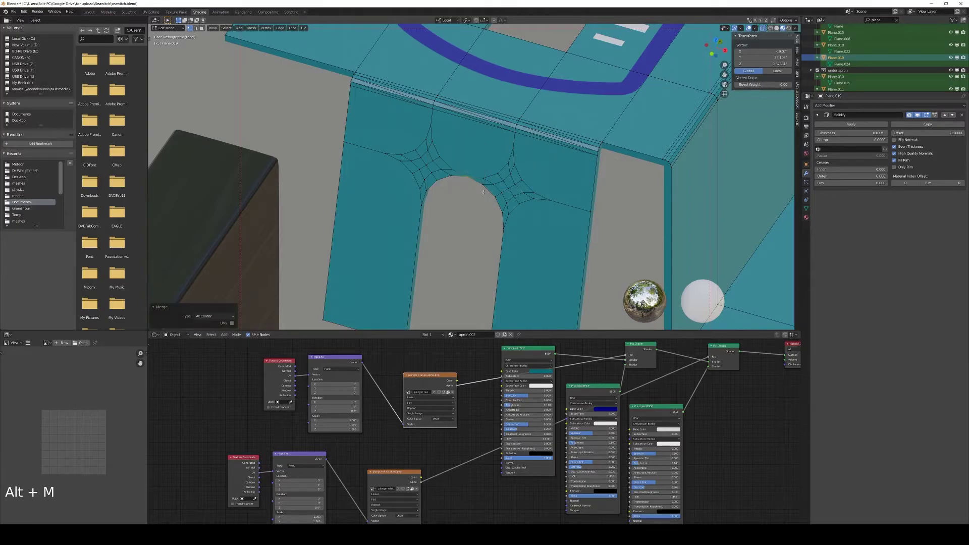
# Circle-select the bevel grid vertices around both rounded corners of the notch and dissolve them
pyautogui.keyDown('shift'); pyautogui.moveTo(469, 173); pyautogui.dragTo(489, 185, button='middle'); pyautogui.keyUp('shift')
pyautogui.click(422, 178)
pyautogui.press('c')
pyautogui.moveTo(422, 177)
pyautogui.mouseDown()
pyautogui.moveTo(429, 163)
pyautogui.moveTo(435, 189)
pyautogui.moveTo(449, 180)
pyautogui.moveTo(457, 166)
pyautogui.moveTo(444, 161)
pyautogui.moveTo(457, 154)
pyautogui.mouseUp()
pyautogui.moveTo(530, 178)
pyautogui.mouseDown()
pyautogui.moveTo(515, 187)
pyautogui.moveTo(540, 221)
pyautogui.moveTo(550, 195)
pyautogui.moveTo(540, 217)
pyautogui.mouseUp()
pyautogui.press('Escape')
pyautogui.press('x')
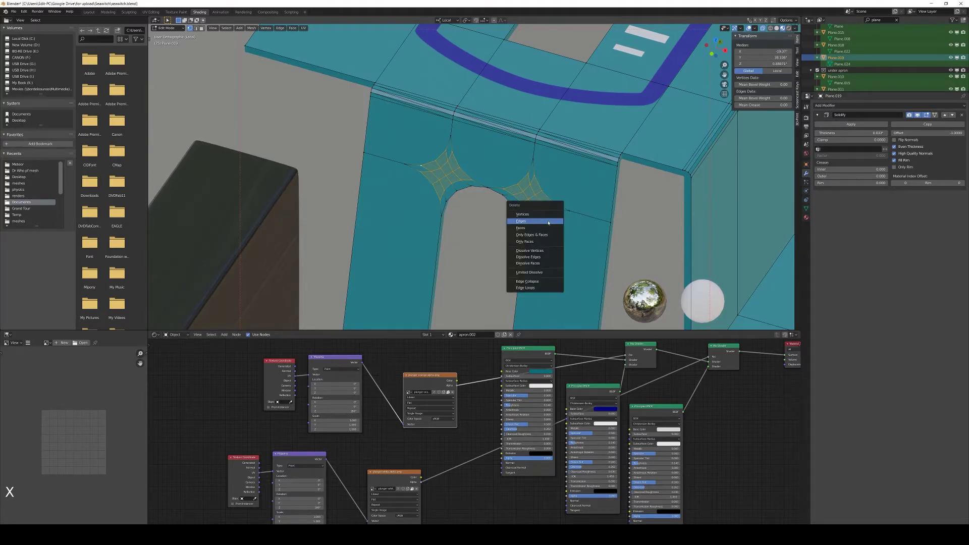
pyautogui.click(546, 250)
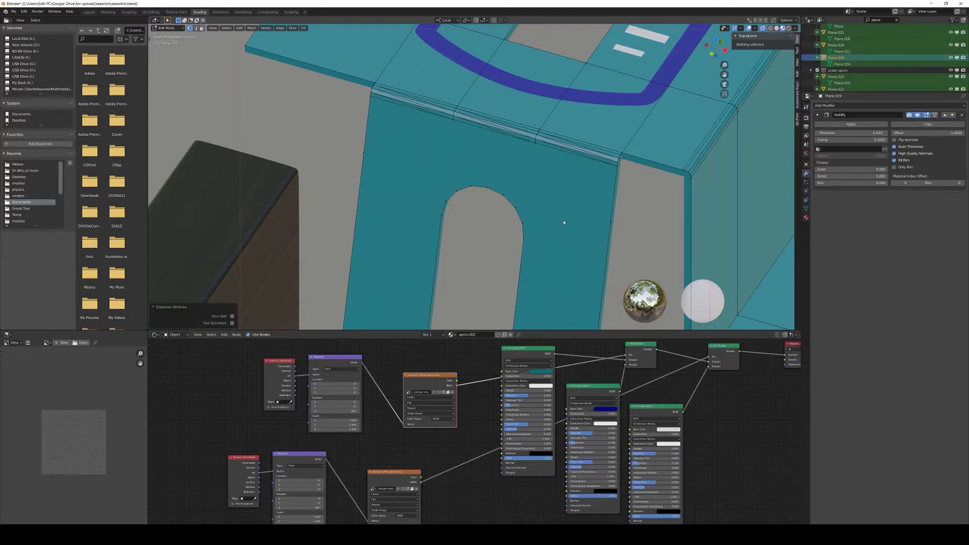
# Add a Bevel modifier to the cover plate with 3 segments and the limit method set to Angle
pyautogui.press('Tab')
pyautogui.scroll(-5, 564, 223)
pyautogui.moveTo(555, 217); pyautogui.dragTo(523, 200, button='middle')
pyautogui.click(860, 106)
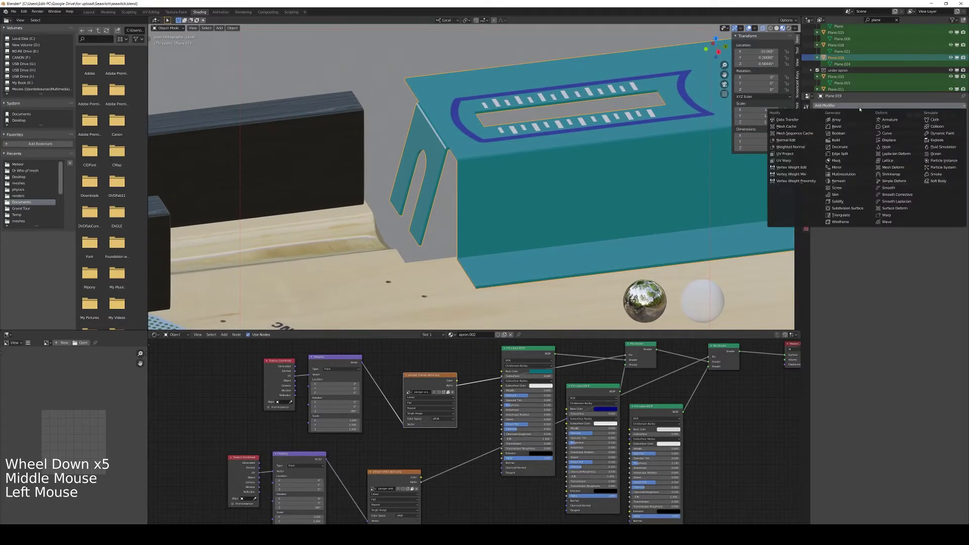
pyautogui.click(837, 126)
pyautogui.click(883, 222)
pyautogui.click(883, 221)
pyautogui.click(870, 262)
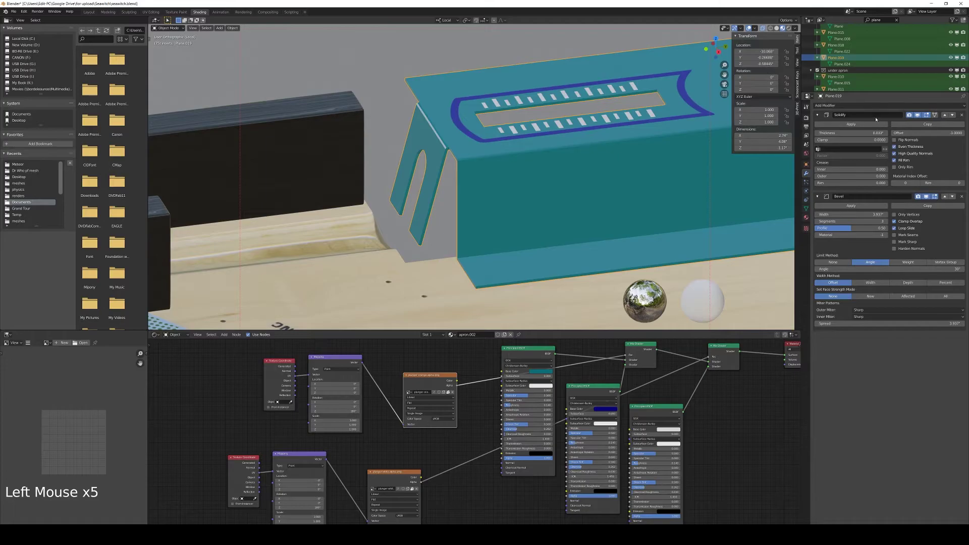
# Add a Subdivision Surface modifier to the cover plate and check how it deforms the slot and tab
pyautogui.click(859, 106)
pyautogui.click(848, 208)
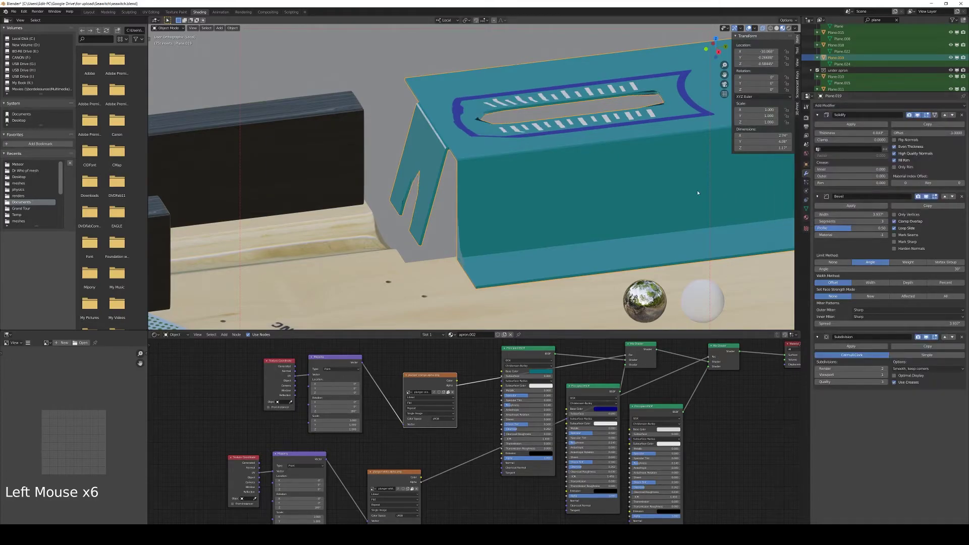
pyautogui.scroll(-2, 709, 194)
pyautogui.press('Tab')
pyautogui.moveTo(709, 193); pyautogui.dragTo(503, 178, button='middle')
pyautogui.press('Tab')
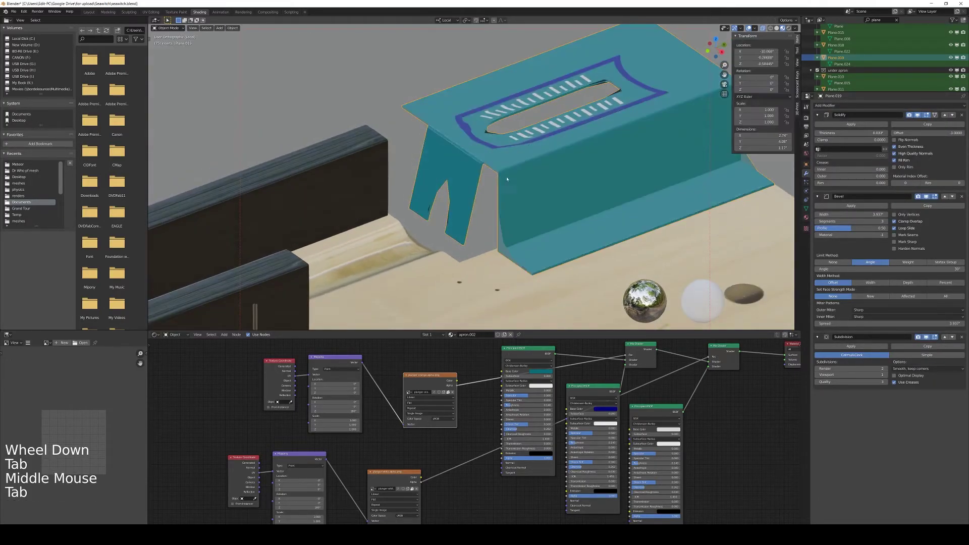
pyautogui.scroll(-2, 539, 182)
pyautogui.scroll(1, 540, 180)
# Triangulate all faces of the cover plate mesh and convert the triangles back to quads
pyautogui.press('Tab')
pyautogui.press('a')
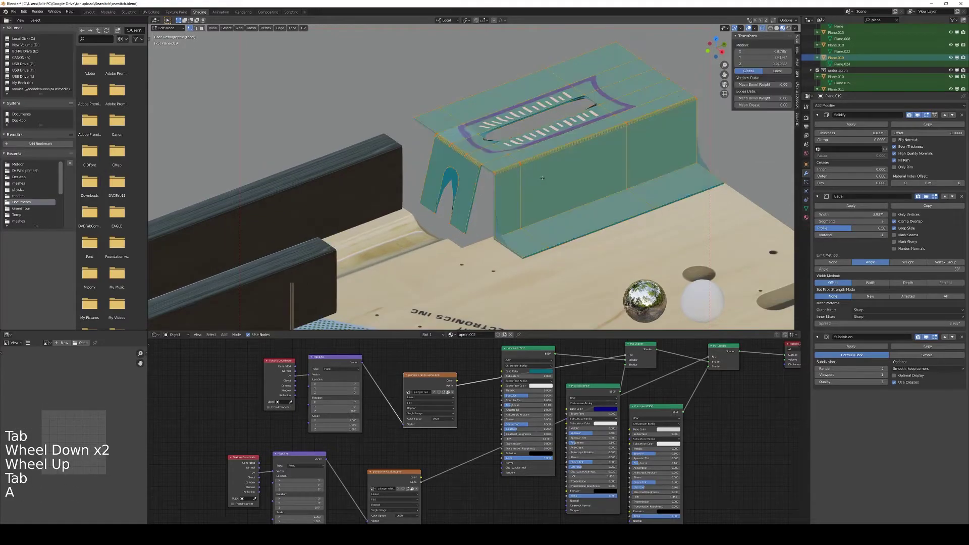
pyautogui.hotkey('ctrl', 'shift', 'f')
pyautogui.hotkey('ctrl', 't')
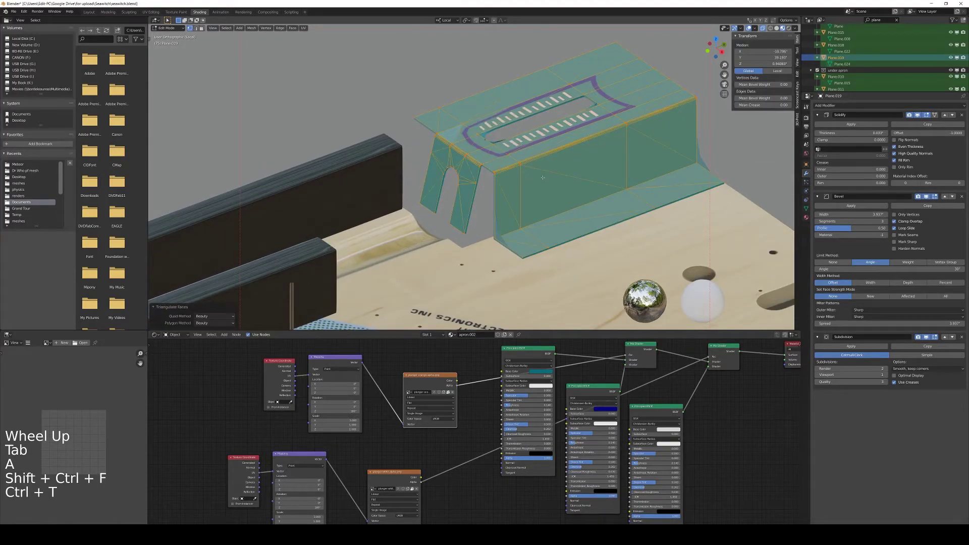
pyautogui.hotkey('alt', 'j')
pyautogui.scroll(2, 538, 176)
pyautogui.moveTo(538, 177); pyautogui.dragTo(489, 206, button='middle')
pyautogui.press('Tab')
pyautogui.press('Tab')
pyautogui.scroll(-3, 488, 207)
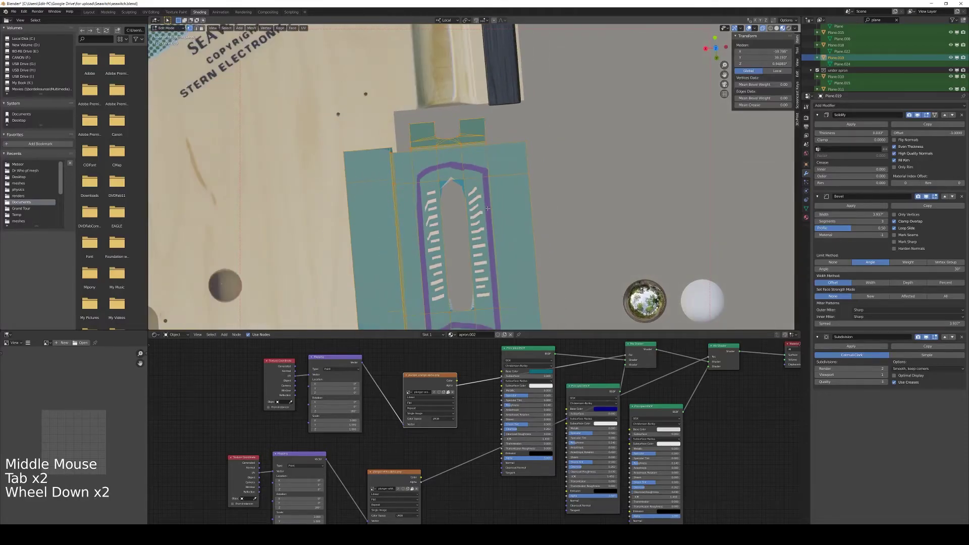
pyautogui.press('a')
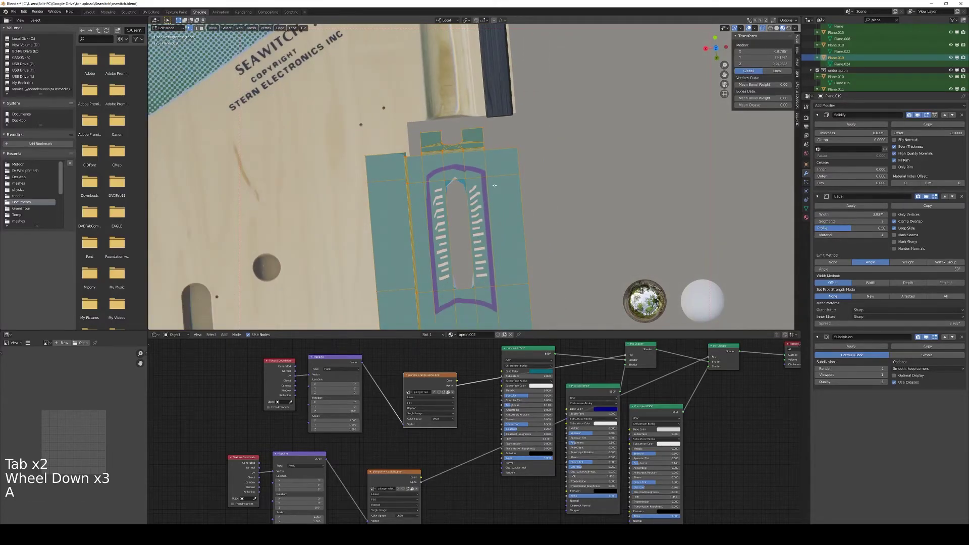
# Add one centred loop cut across the top plate between the slot's rear end and the plate's rear edge
pyautogui.press('KP_7')
pyautogui.keyDown('shift'); pyautogui.moveTo(495, 186); pyautogui.dragTo(531, 213, button='middle'); pyautogui.keyUp('shift')
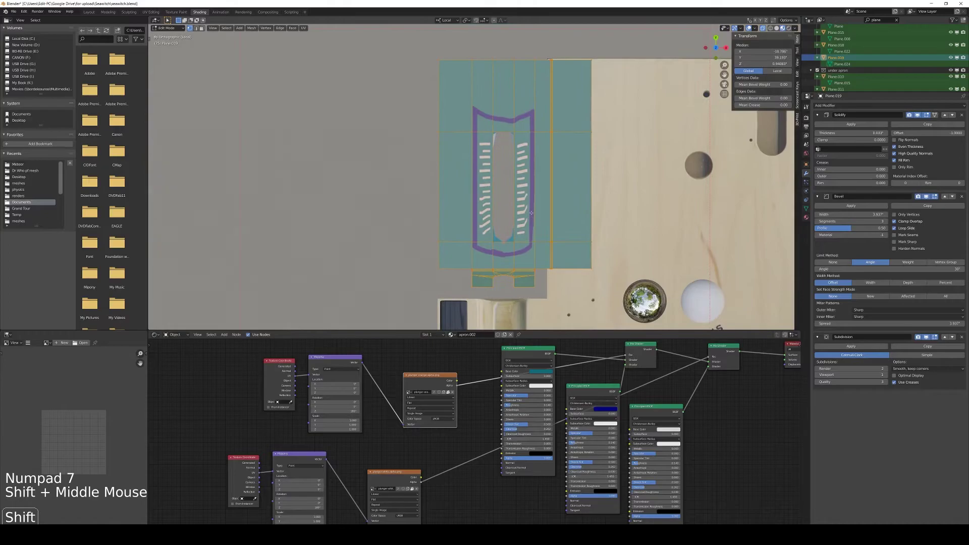
pyautogui.hotkey('ctrl', 'r')
pyautogui.scroll(1, 485, 79)
pyautogui.scroll(-1, 485, 78)
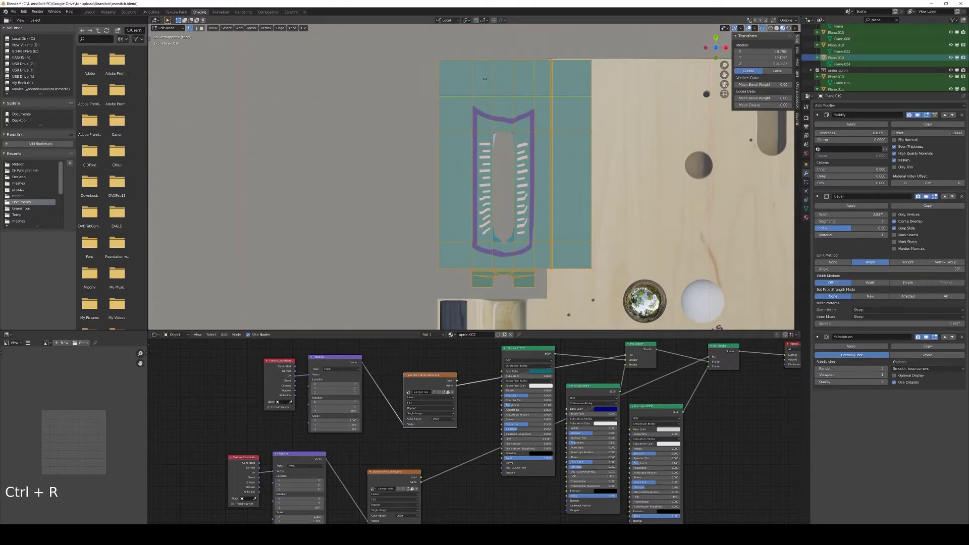
pyautogui.click(484, 78)
pyautogui.rightClick(494, 137)
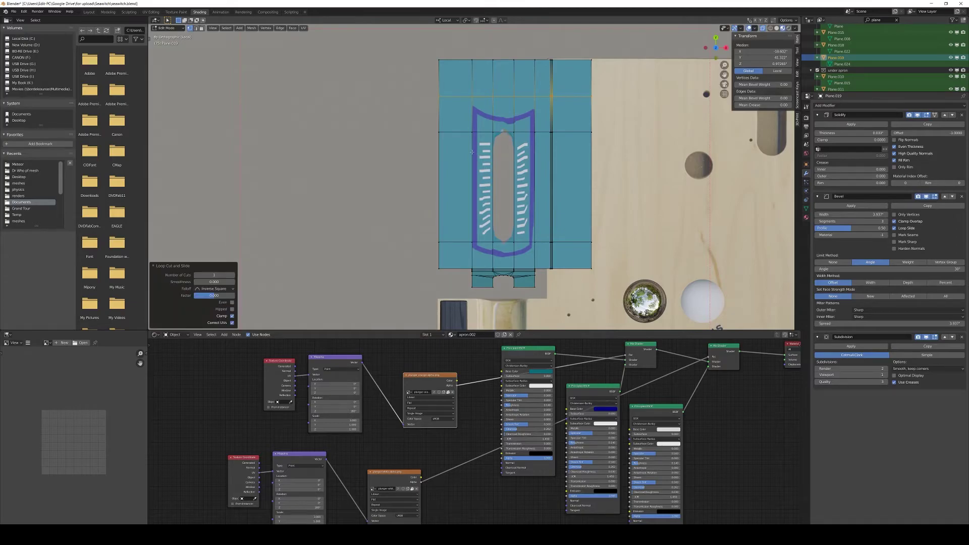
# Add a crosswise loop cut near the plate's front edge and a lengthwise one along its outer strip opposite the flange
pyautogui.hotkey('ctrl', 'r')
pyautogui.click(438, 254)
pyautogui.hotkey('ctrl', 'r')
pyautogui.click(454, 228)
# Add two crosswise loop cuts on each side of the slot to support its long edges
pyautogui.hotkey('ctrl', 'r')
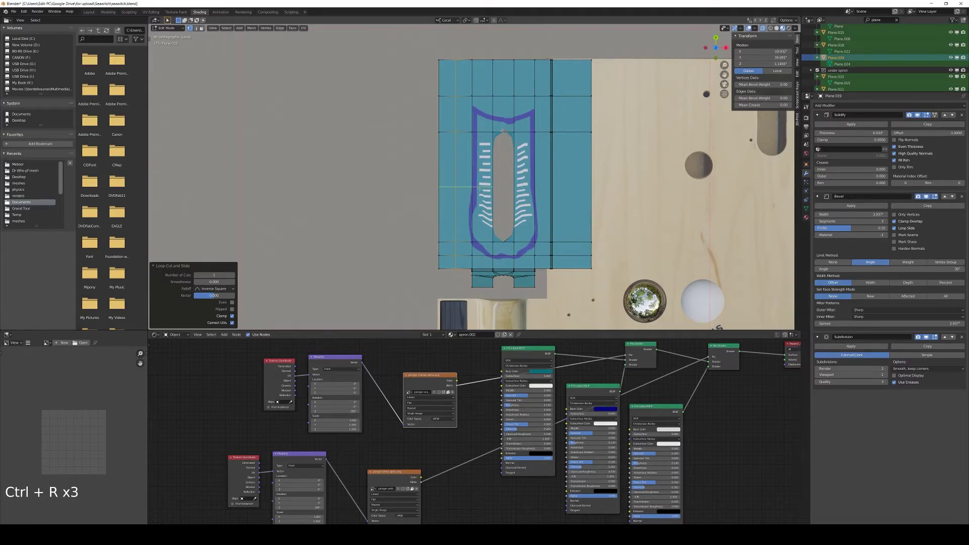
pyautogui.scroll(1, 479, 189)
pyautogui.click(479, 188)
pyautogui.hotkey('ctrl', 'r')
pyautogui.click(561, 184)
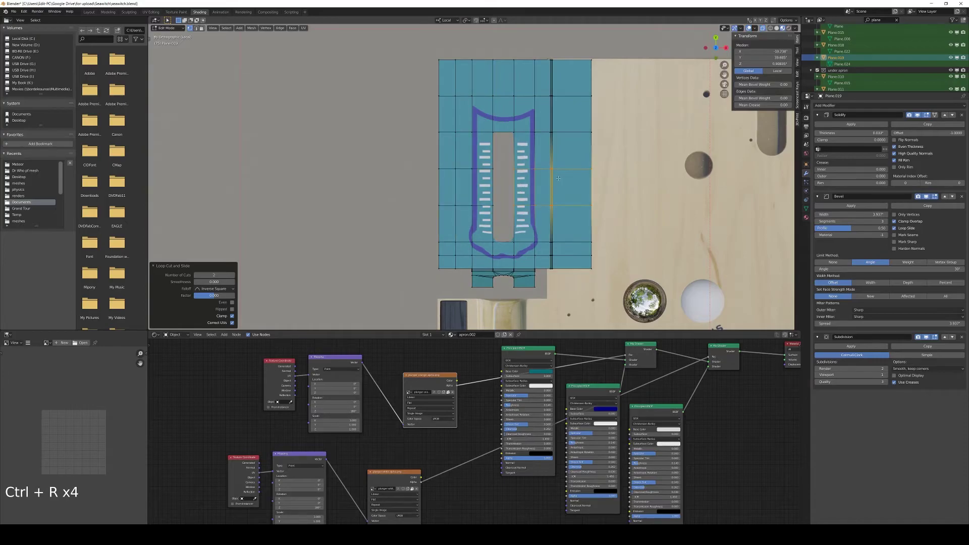
pyautogui.press('Tab')
pyautogui.press('Tab')
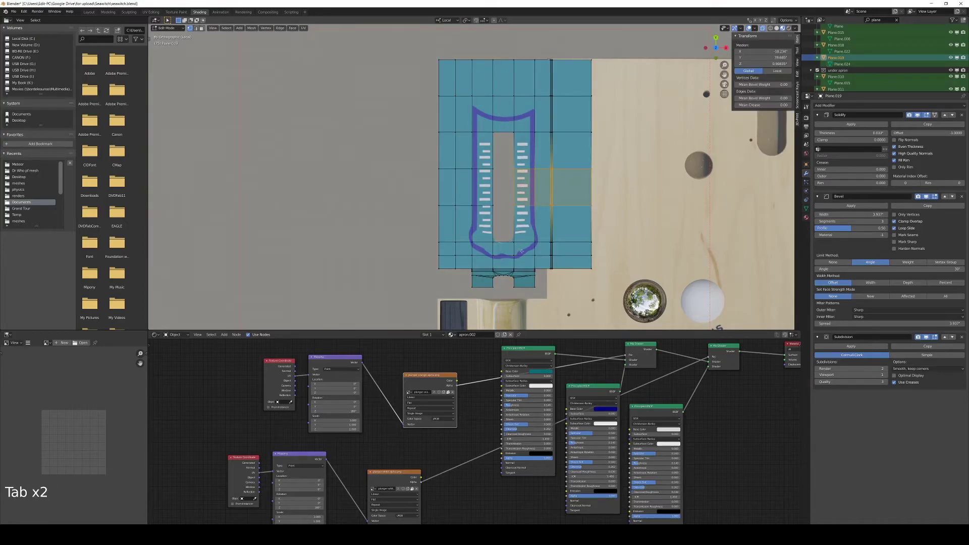
# Select the newly subdivided mesh in full, triangulate its faces again and rejoin them into quads
pyautogui.moveTo(527, 251); pyautogui.dragTo(525, 233, button='middle')
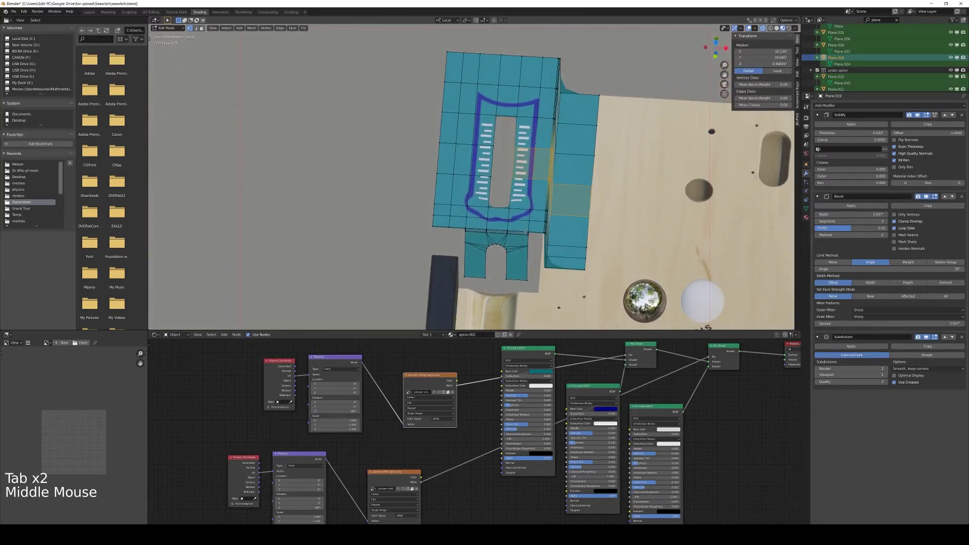
pyautogui.press('Tab')
pyautogui.press('Tab')
pyautogui.press('a')
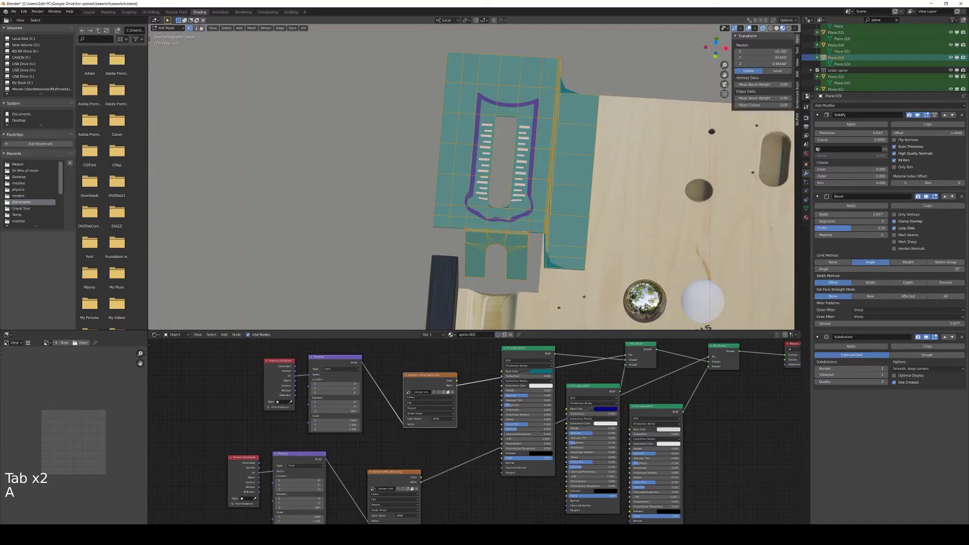
pyautogui.hotkey('shift', 'ctrl', 'f')
pyautogui.hotkey('ctrl', 't')
pyautogui.hotkey('alt', 'j')
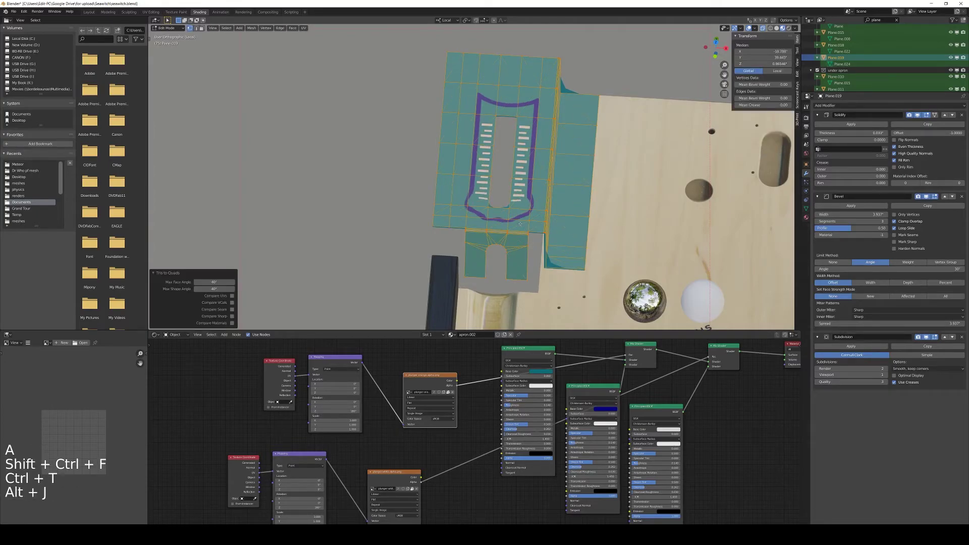
# From the top view, select all faces of the top plate, leaving out the side flange, and map their UVs with Project from View
pyautogui.press('KP_7')
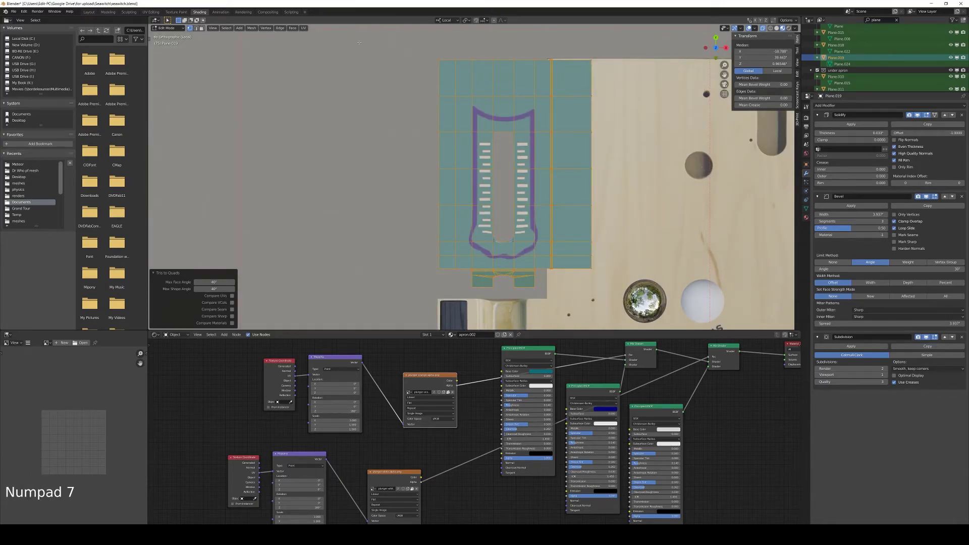
pyautogui.click(404, 126)
pyautogui.press('c')
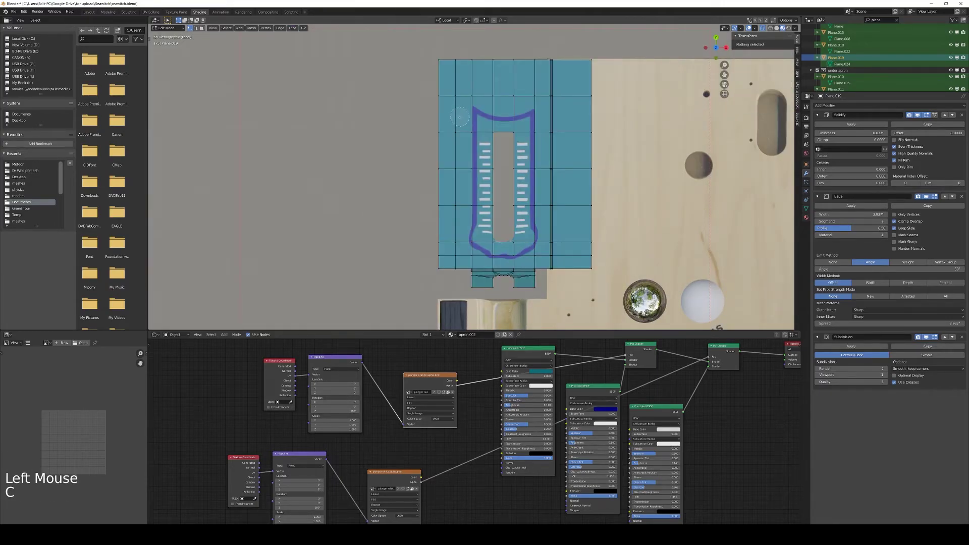
pyautogui.click(202, 28)
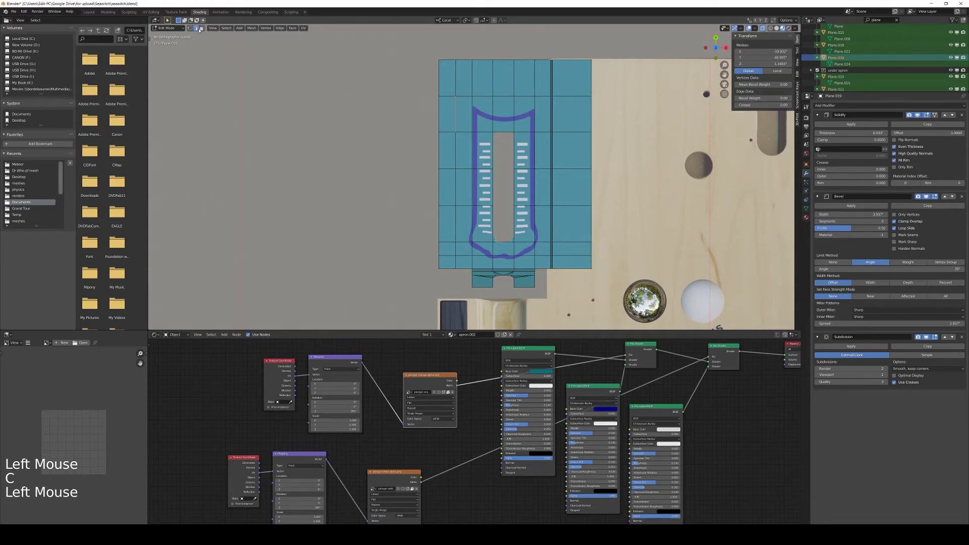
pyautogui.click(201, 27)
pyautogui.press('c')
pyautogui.click(448, 79)
pyautogui.moveTo(449, 80)
pyautogui.mouseDown()
pyautogui.moveTo(528, 89)
pyautogui.moveTo(502, 80)
pyautogui.moveTo(533, 114)
pyautogui.moveTo(492, 99)
pyautogui.mouseUp()
pyautogui.press('b')
pyautogui.moveTo(436, 61); pyautogui.dragTo(542, 259)
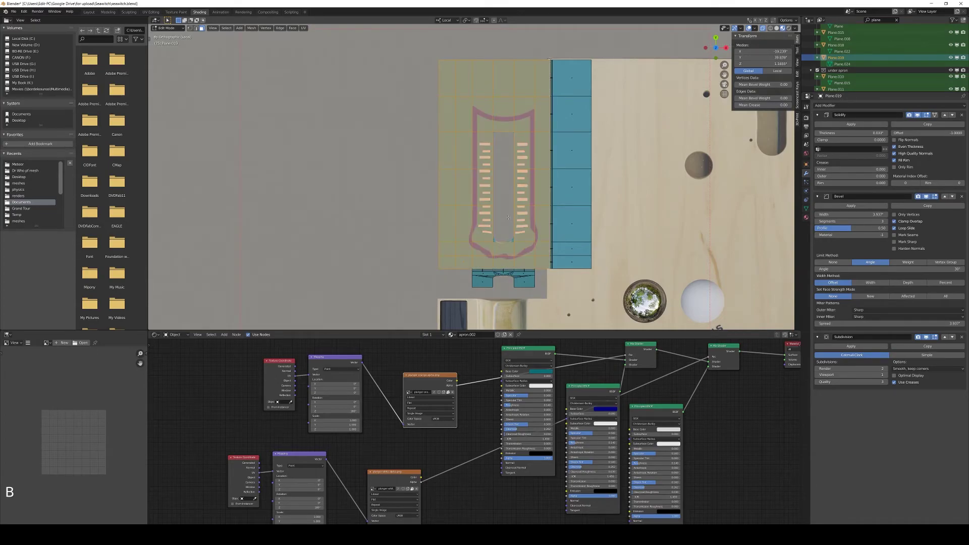
pyautogui.press('u')
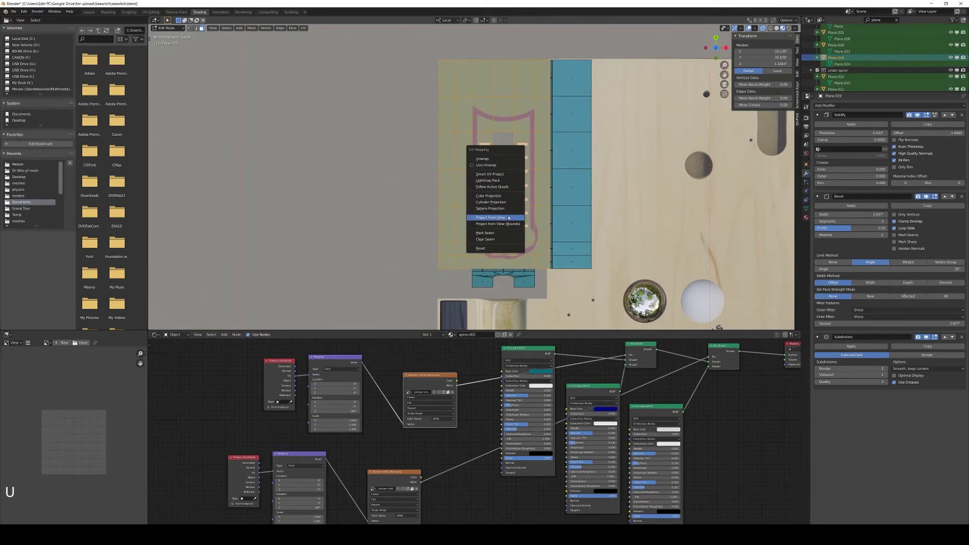
pyautogui.click(507, 217)
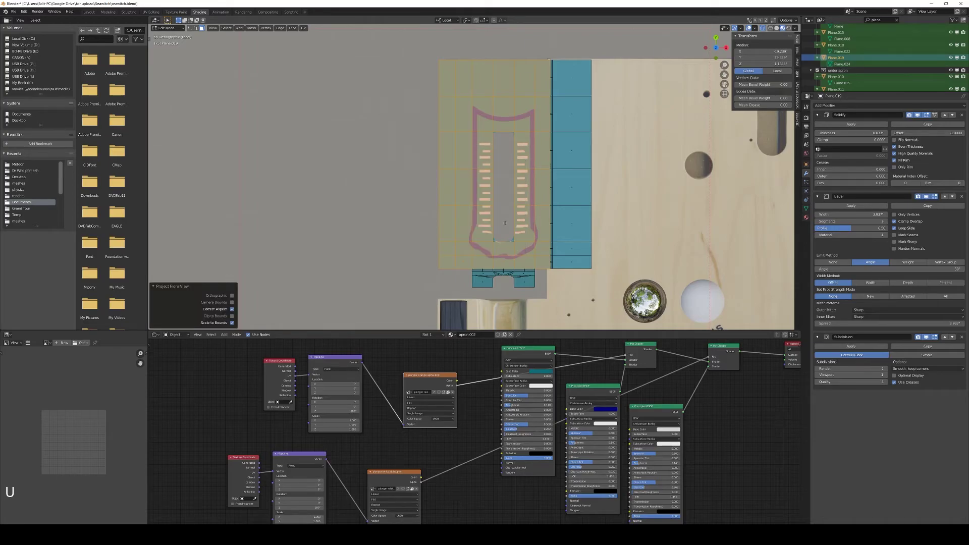
# Raise the Subdivision modifier's viewport level by one, set the Bevel modifier's angle limit to 33°, and return to object mode
pyautogui.click(885, 375)
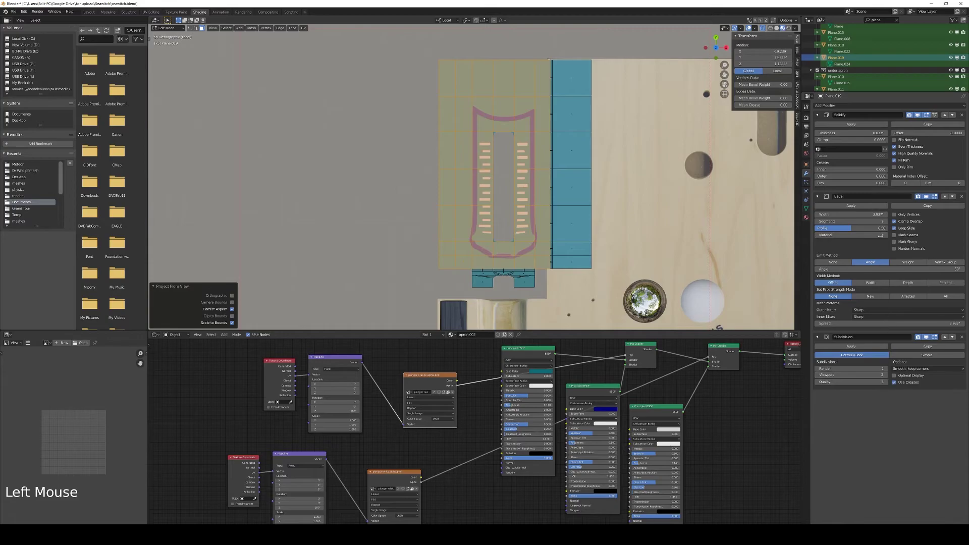
pyautogui.moveTo(884, 268); pyautogui.dragTo(888, 269)
pyautogui.press('Tab')
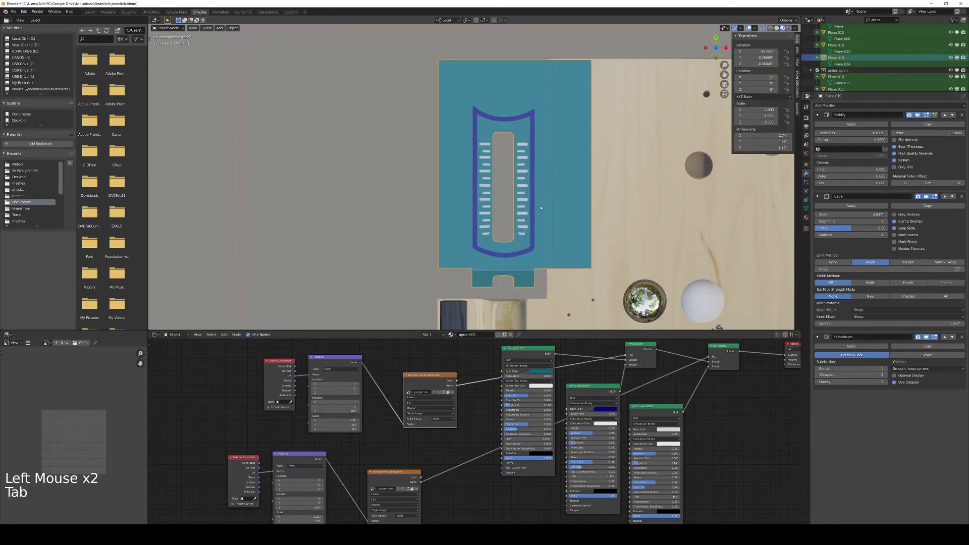
# Switch to rendered shading and examine the cover plate's texture, folds and topology in both object and edit mode
pyautogui.scroll(-2, 541, 207)
pyautogui.moveTo(541, 207)
pyautogui.mouseDown(button='middle')
pyautogui.moveTo(457, 219)
pyautogui.moveTo(489, 218)
pyautogui.mouseUp(button='middle')
pyautogui.press('z')
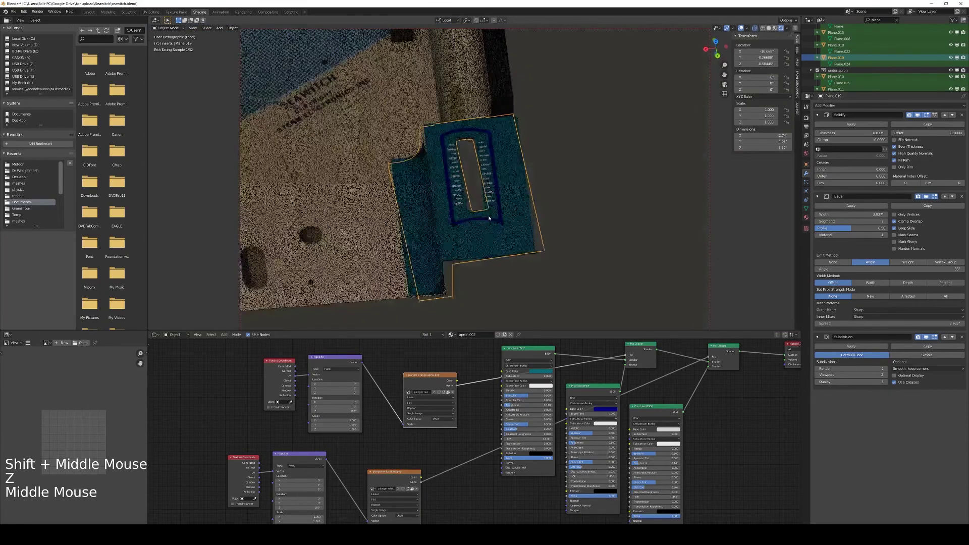
pyautogui.click(595, 237)
pyautogui.moveTo(581, 252)
pyautogui.mouseDown(button='middle')
pyautogui.moveTo(579, 277)
pyautogui.moveTo(574, 257)
pyautogui.mouseUp(button='middle')
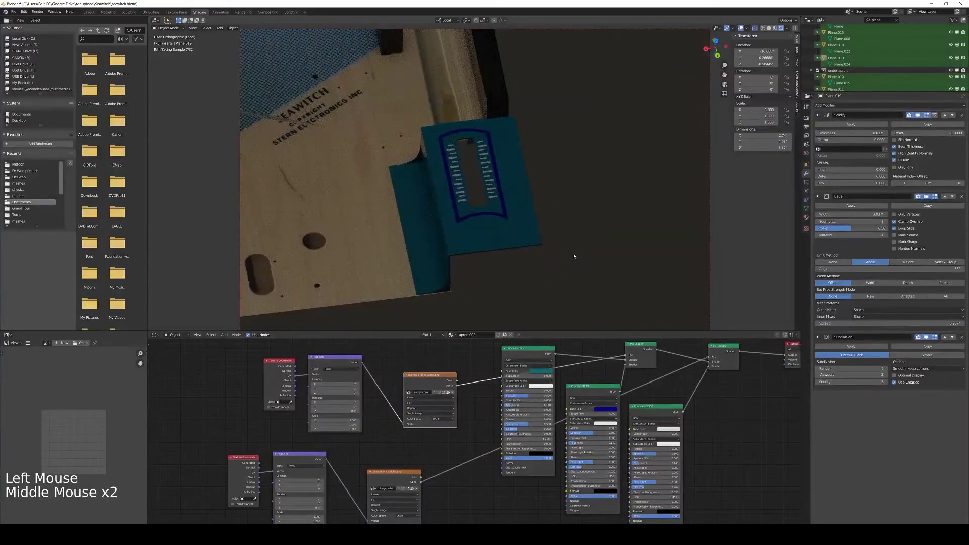
pyautogui.press('Tab')
pyautogui.moveTo(455, 252); pyautogui.dragTo(463, 278, button='middle')
pyautogui.press('Tab')
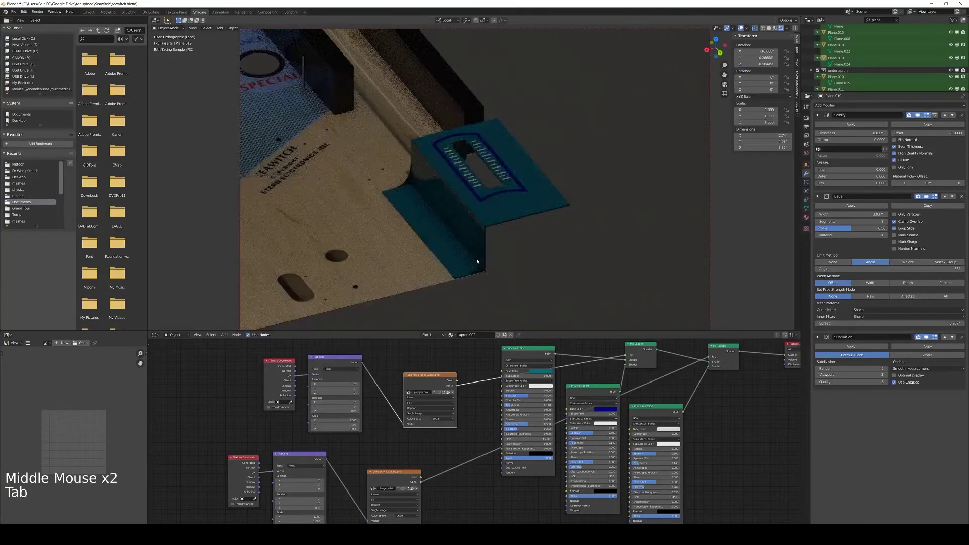
pyautogui.press('Tab')
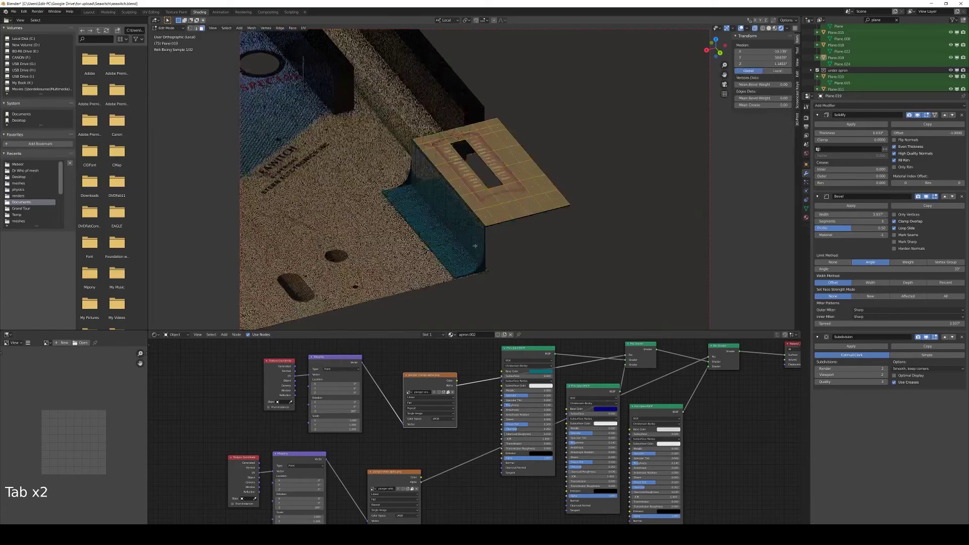
pyautogui.press('Tab')
pyautogui.press('Tab')
# In edge select mode, add supporting edge loops along the fold between the side flange's upright wall and its base, and return to object mode
pyautogui.click(465, 249)
pyautogui.keyDown('alt'); pyautogui.keyDown('shift'); pyautogui.click(464, 248); pyautogui.keyUp('shift'); pyautogui.keyUp('alt')
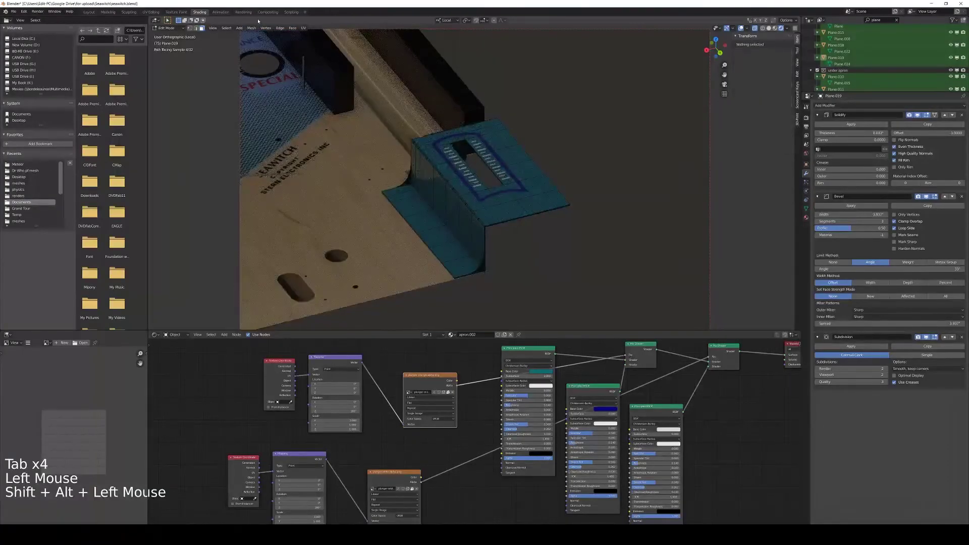
pyautogui.click(192, 28)
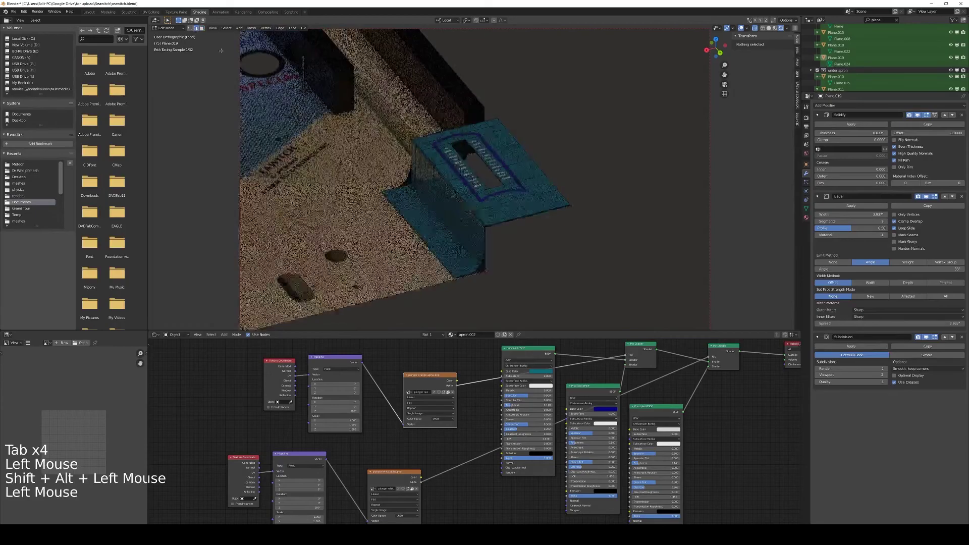
pyautogui.keyDown('alt'); pyautogui.keyDown('shift'); pyautogui.click(463, 247); pyautogui.keyUp('shift'); pyautogui.keyUp('alt')
pyautogui.keyDown('alt'); pyautogui.keyDown('shift'); pyautogui.click(463, 248); pyautogui.keyUp('shift'); pyautogui.keyUp('alt')
pyautogui.keyDown('alt'); pyautogui.keyDown('shift'); pyautogui.click(463, 247); pyautogui.keyUp('shift'); pyautogui.keyUp('alt')
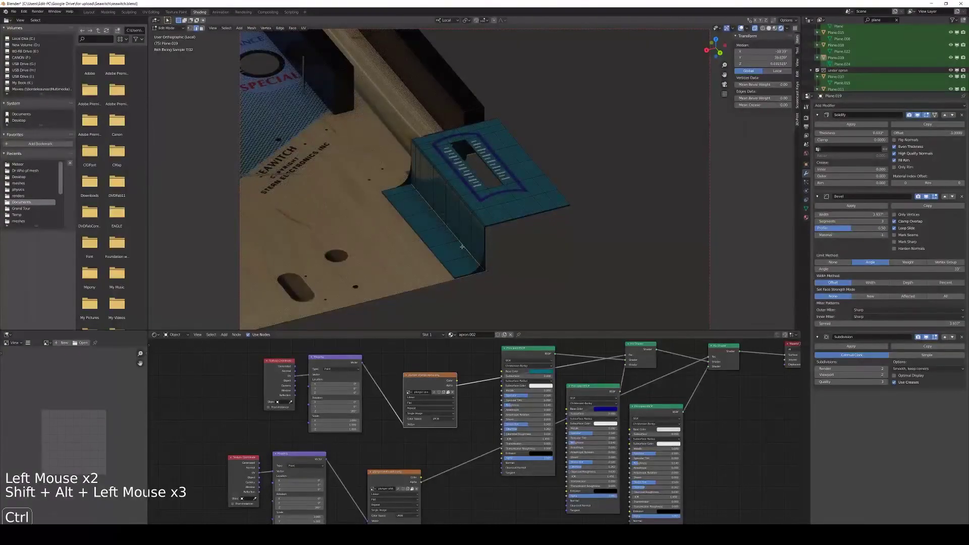
pyautogui.hotkey('ctrl', 'b')
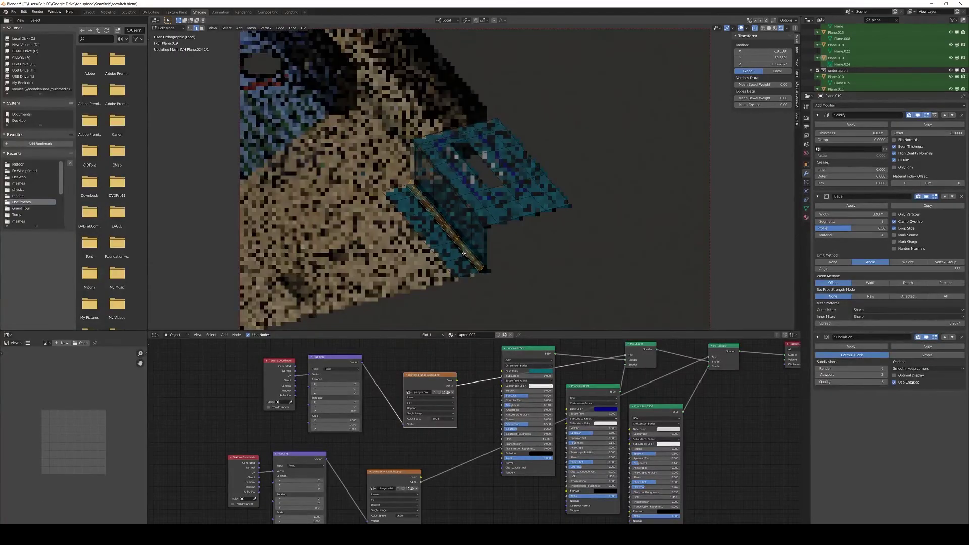
pyautogui.press('shift')
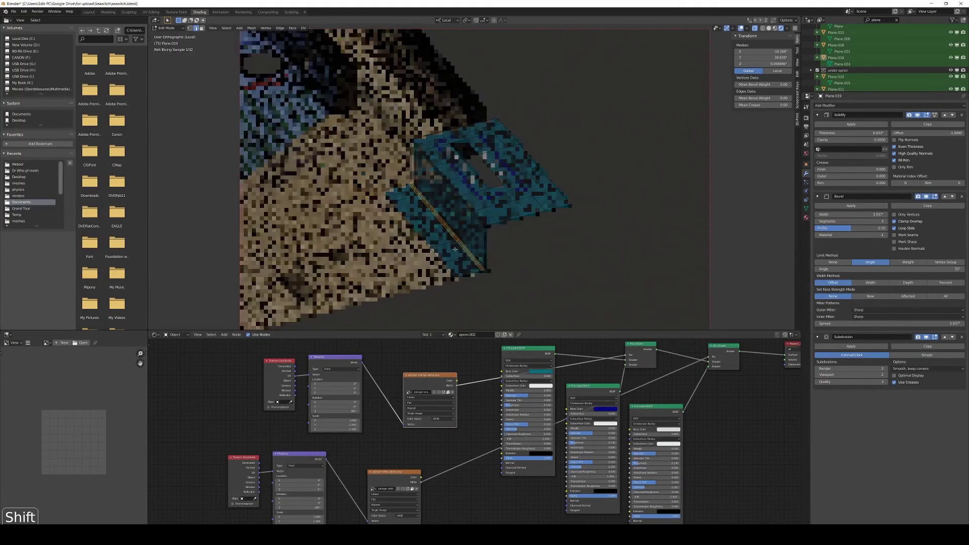
pyautogui.press('Tab')
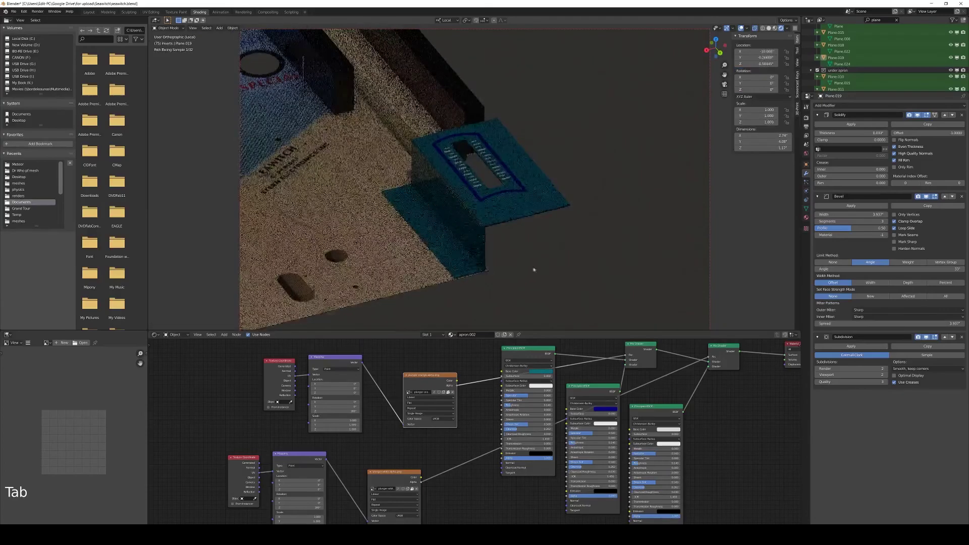
pyautogui.scroll(-2, 535, 270)
pyautogui.moveTo(535, 270)
pyautogui.mouseDown(button='middle')
pyautogui.moveTo(526, 280)
pyautogui.moveTo(530, 266)
pyautogui.moveTo(517, 272)
pyautogui.moveTo(573, 255)
pyautogui.moveTo(523, 257)
pyautogui.mouseUp(button='middle')
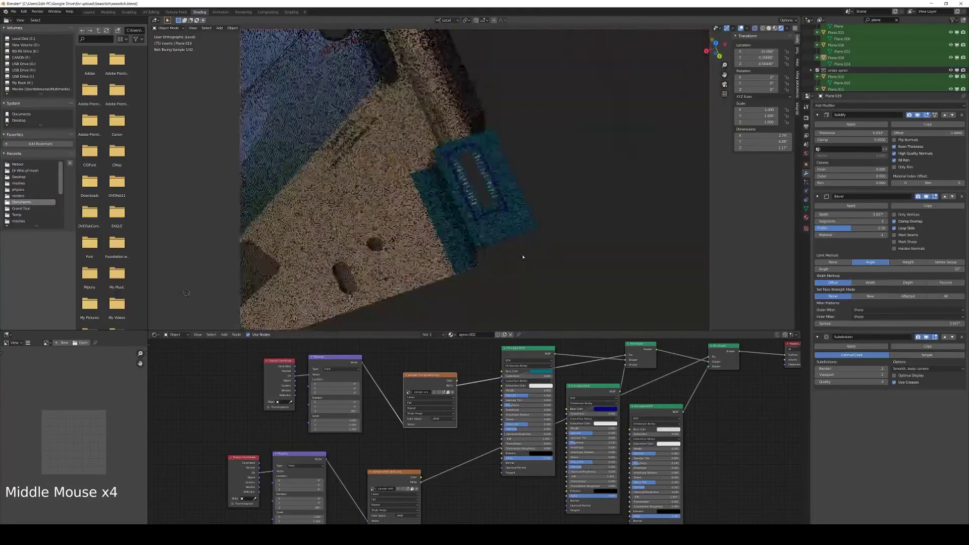